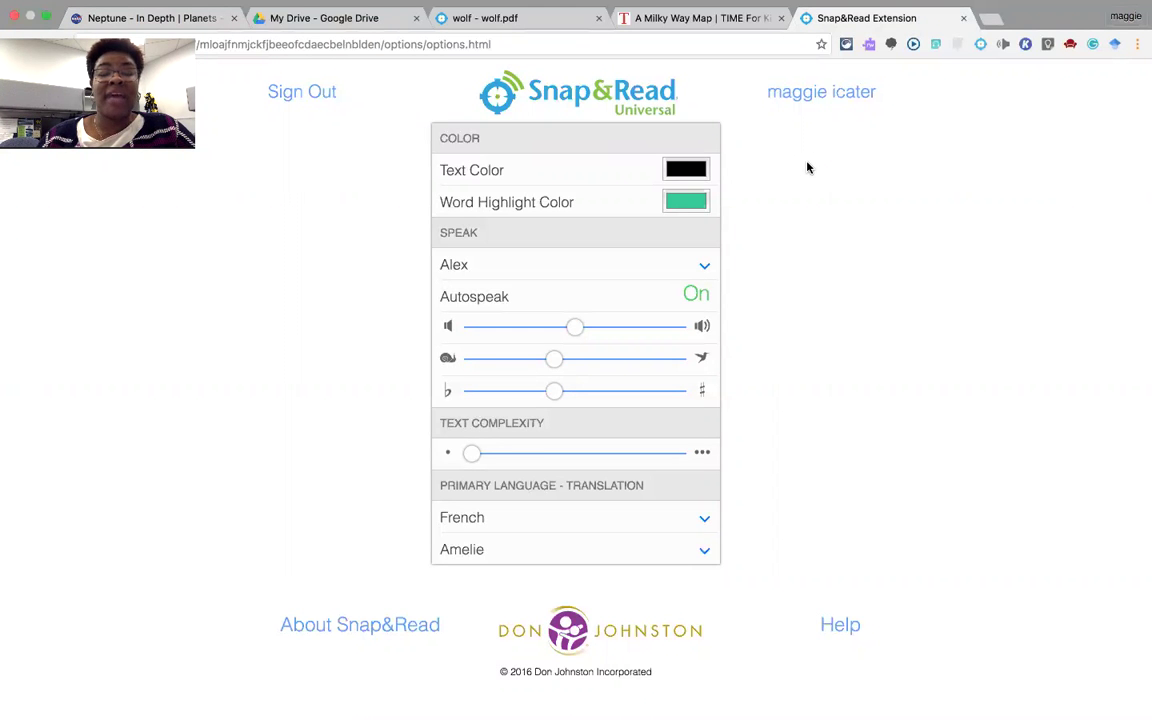
Confirm the Alex voice and French translation language are kept, then switch to the Neptune In Depth article
left_click(705, 265)
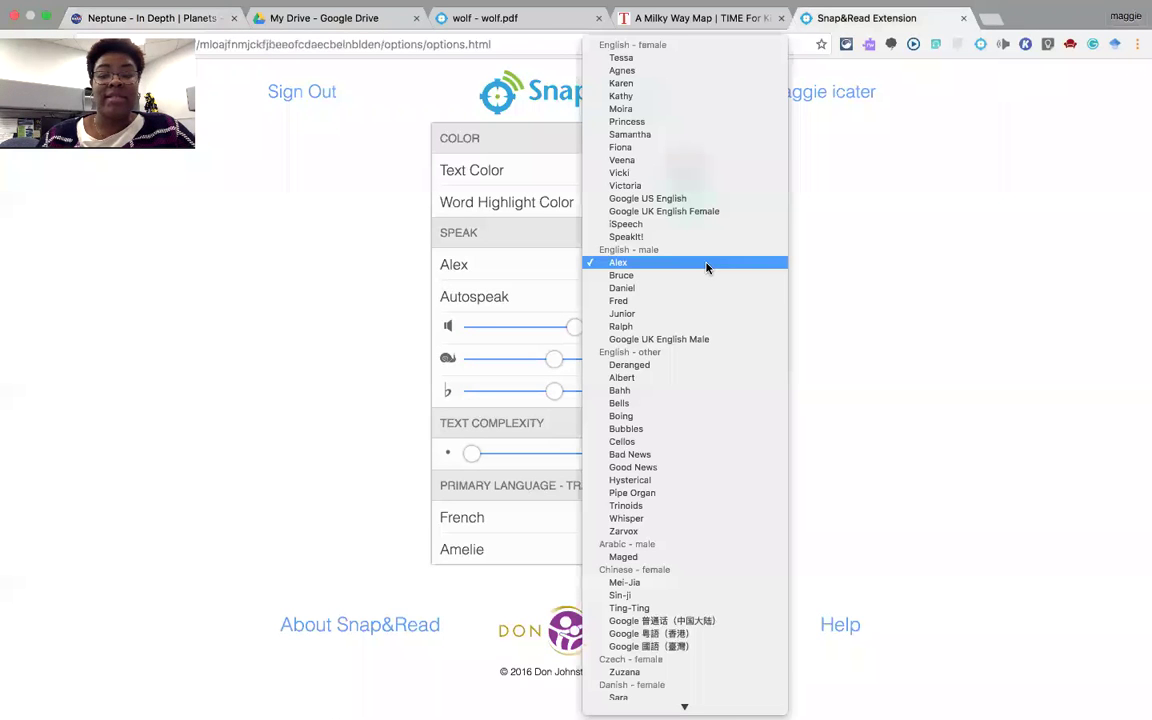
left_click(818, 278)
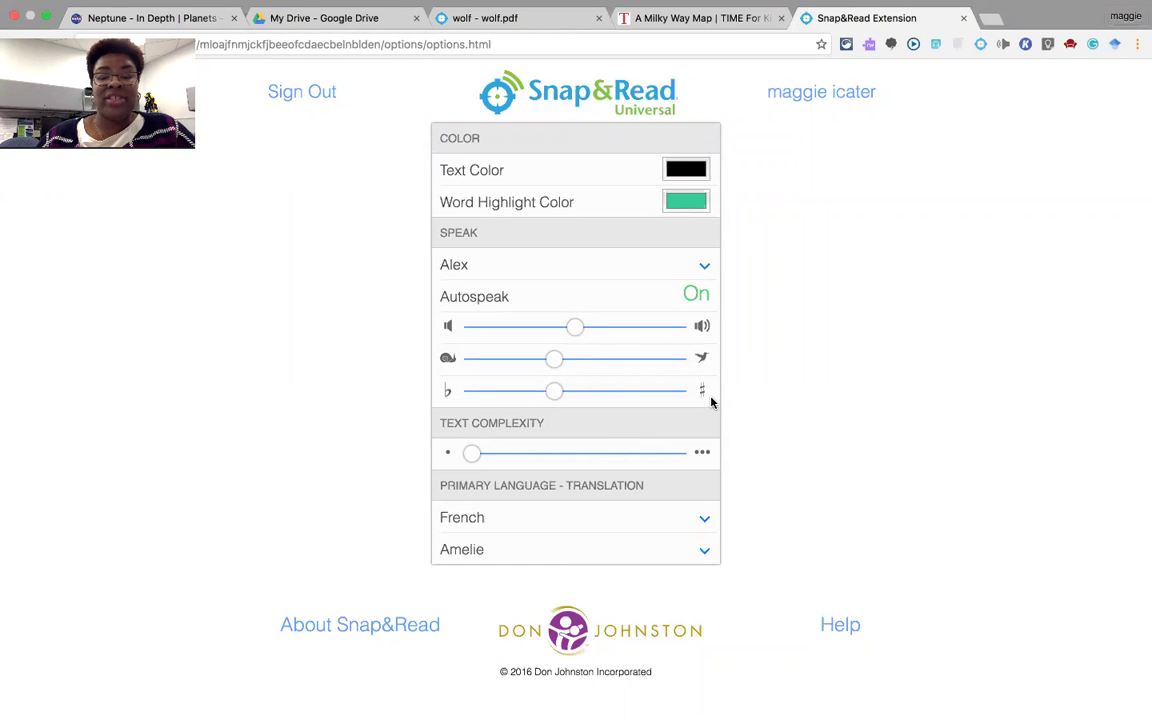
left_click(706, 520)
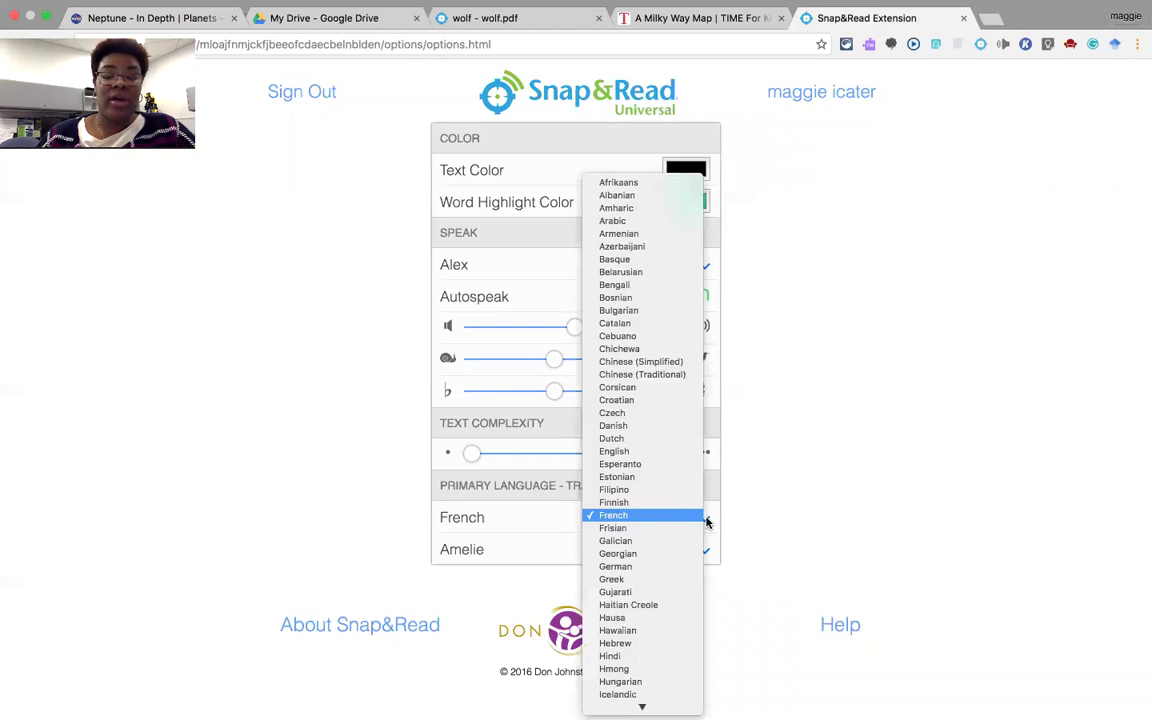
left_click(741, 345)
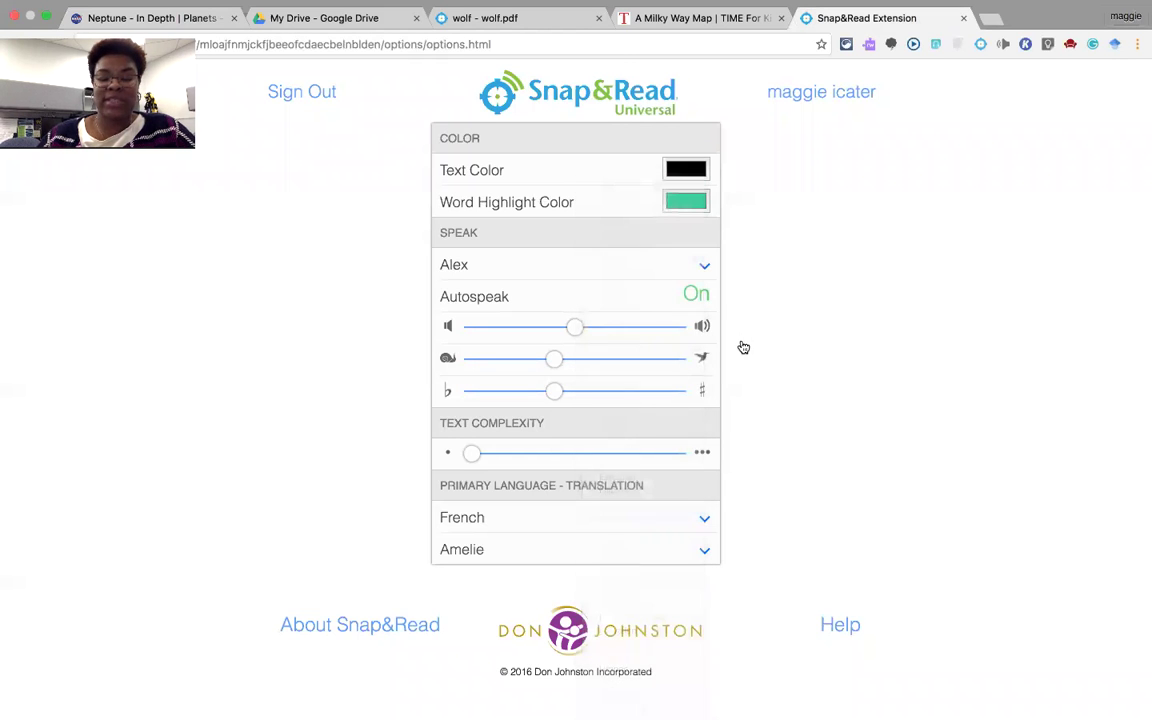
left_click(183, 18)
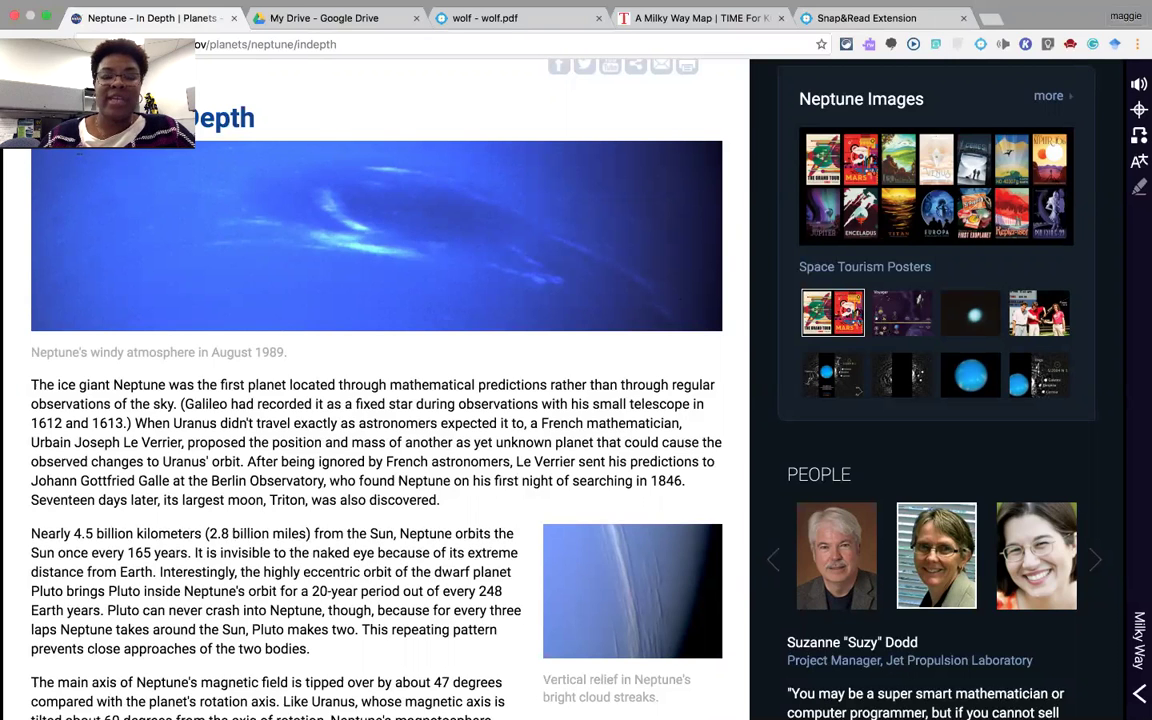
Have the first Neptune paragraph read aloud, then switch to the wolf.pdf worksheet
left_click(1138, 88)
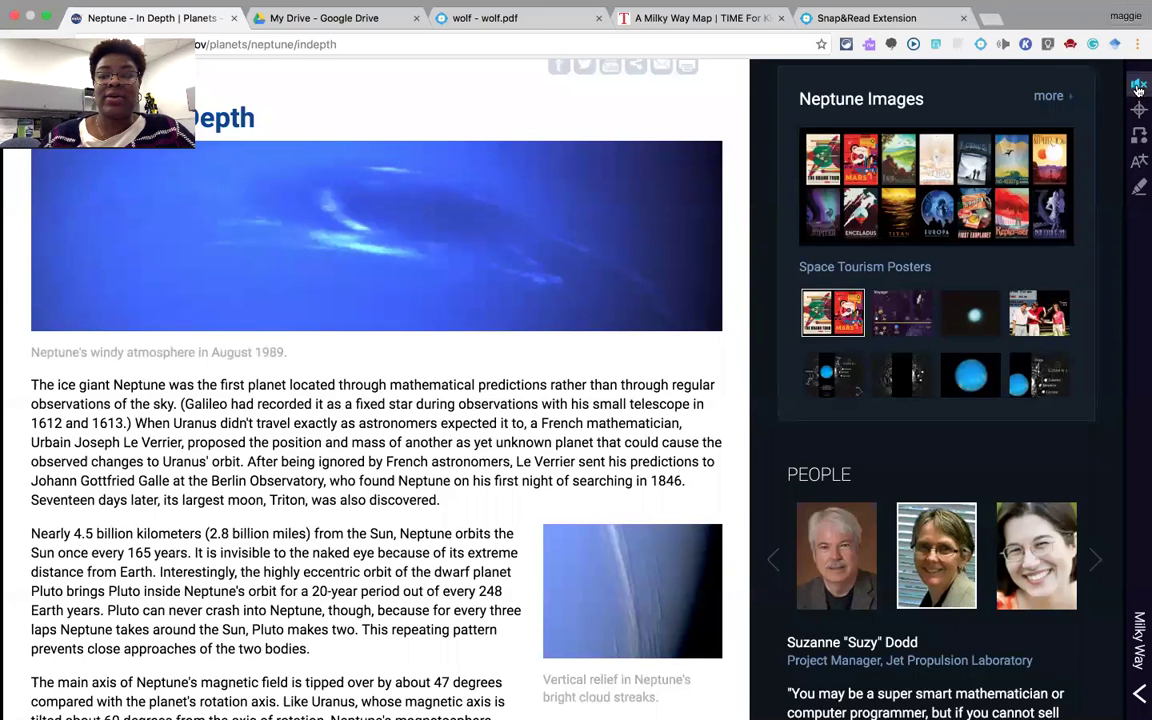
left_click(42, 391)
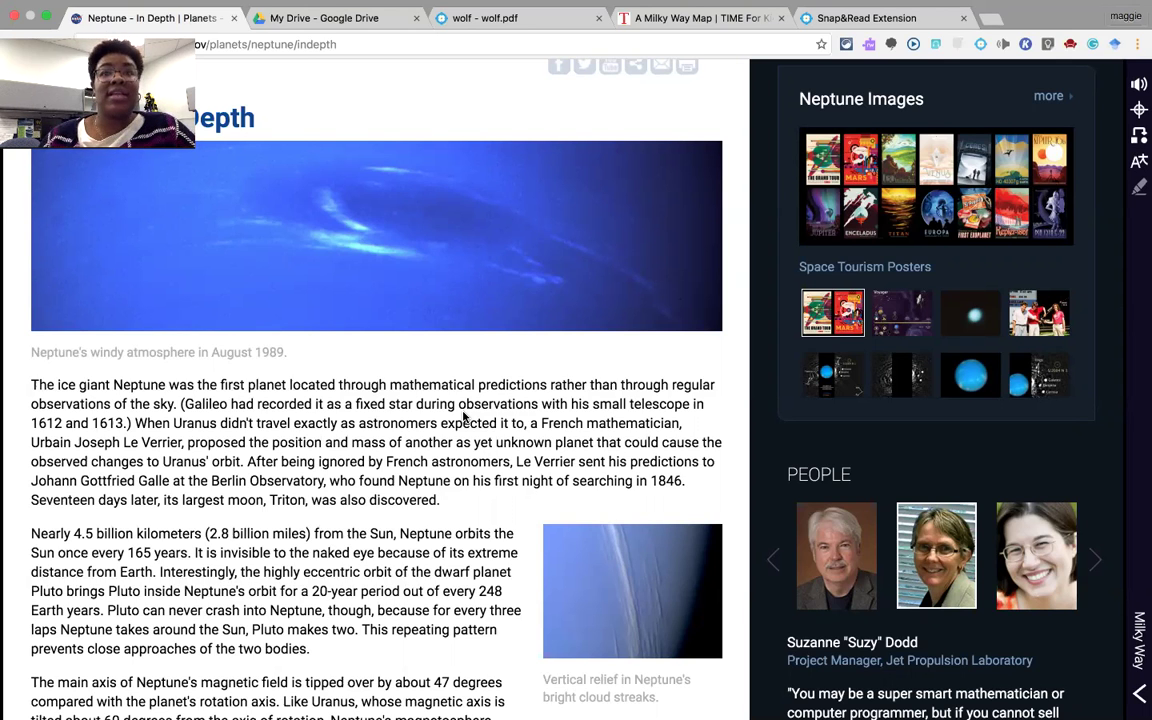
left_click(542, 20)
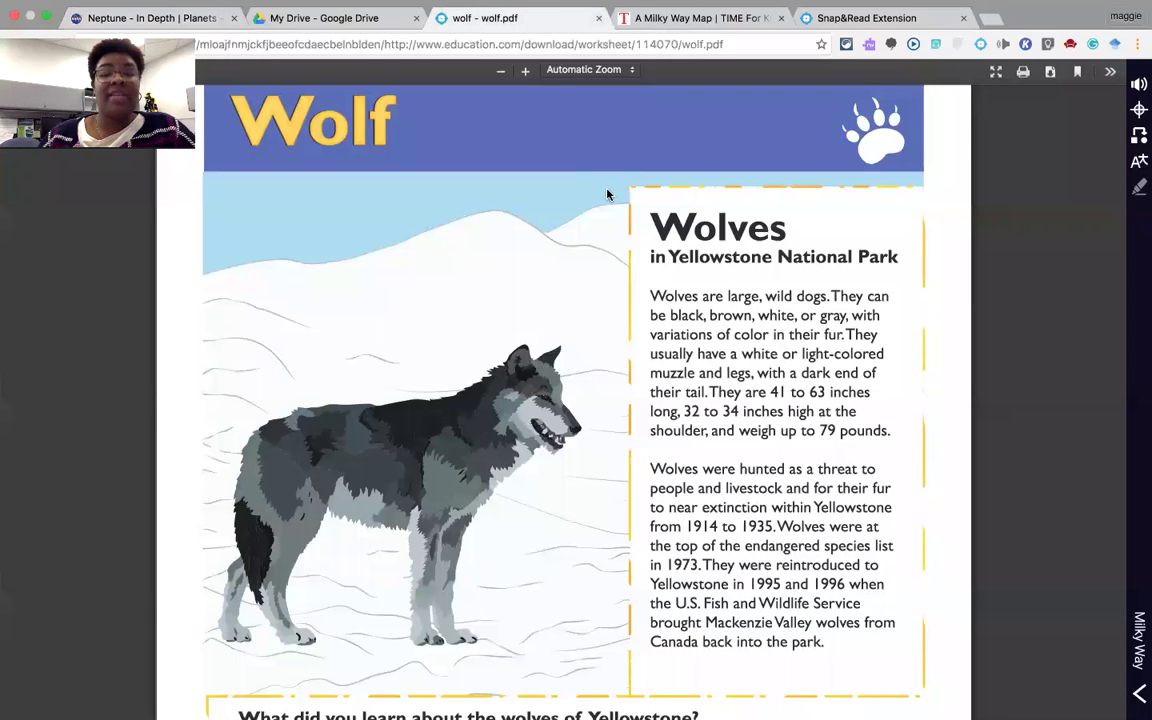
Listen to the Wolves in Yellowstone passage, stop the reading, then switch to the Google Drive preview
left_click(1138, 87)
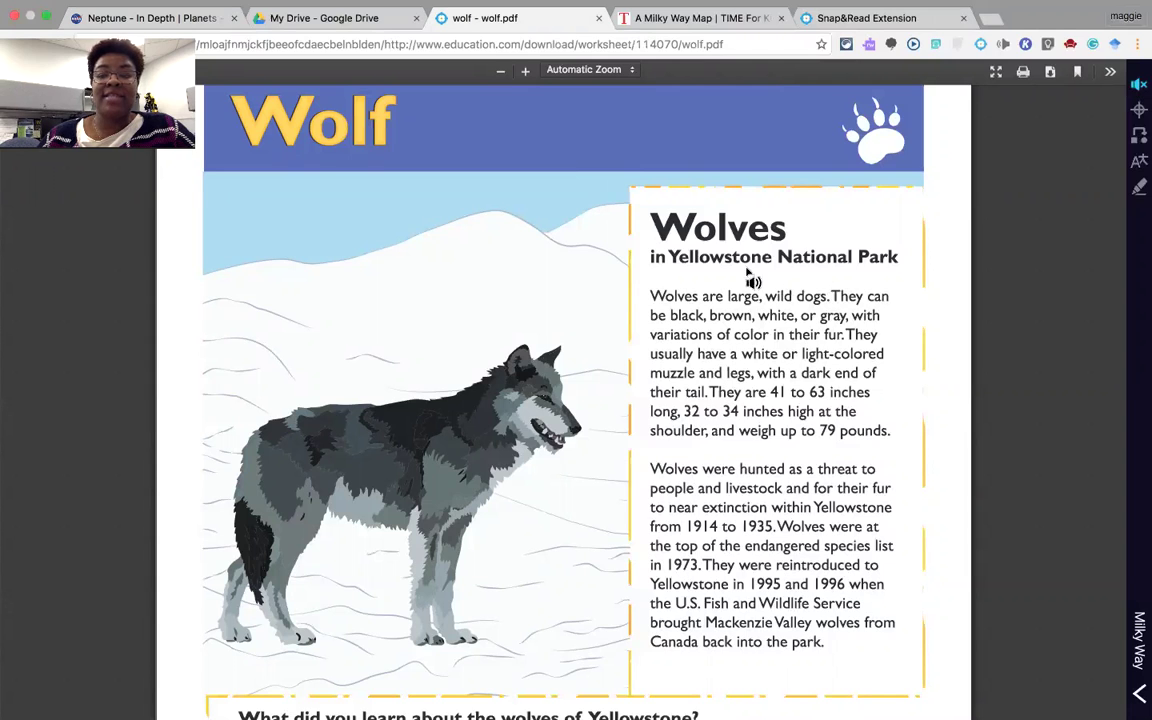
left_click(662, 236)
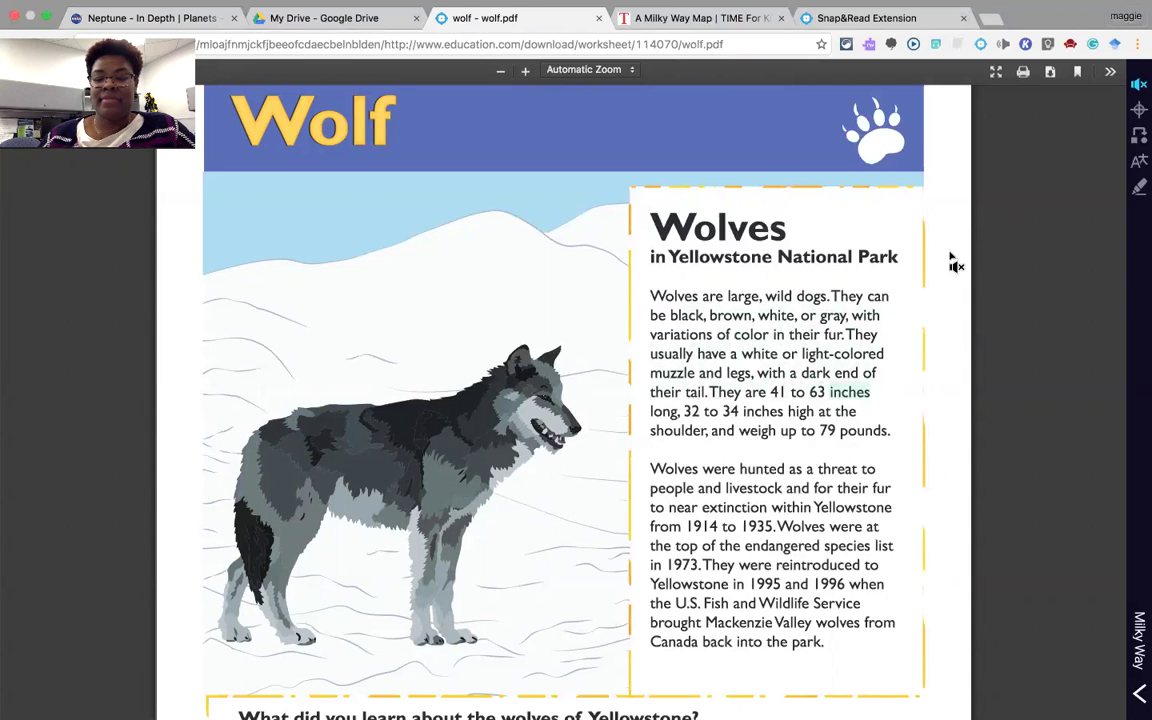
left_click(1138, 86)
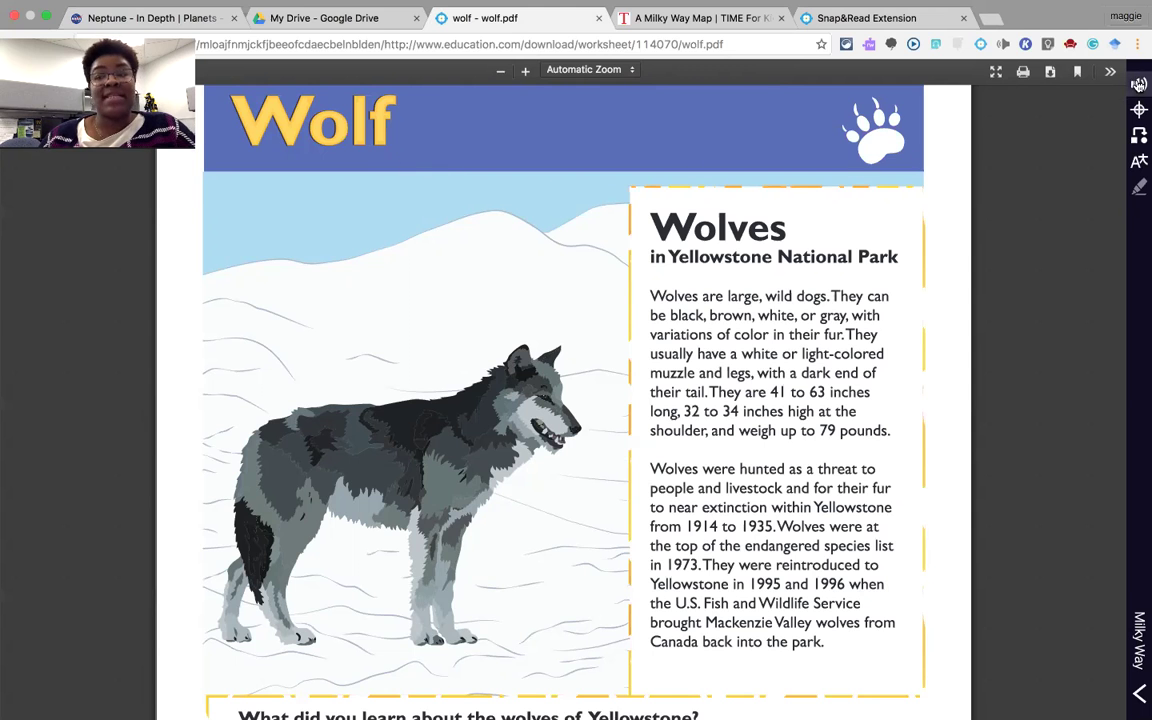
left_click(330, 22)
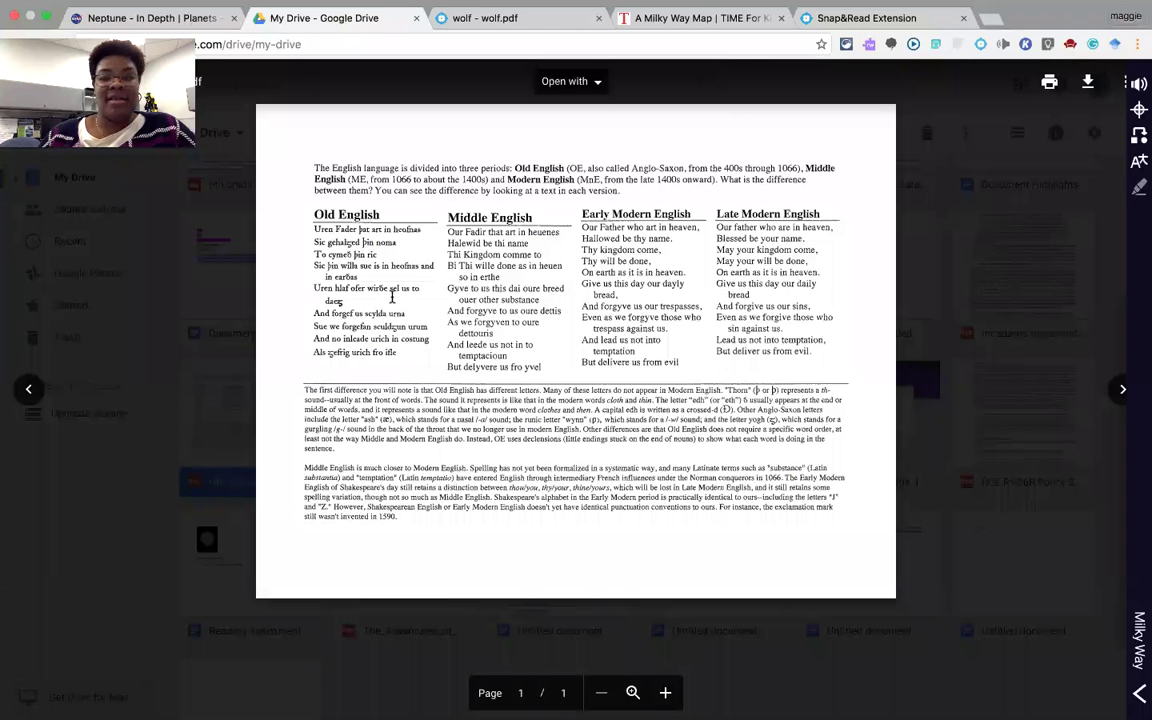
Turn on reading aloud and start the screenshot reader over the English-periods PDF
left_click(1137, 87)
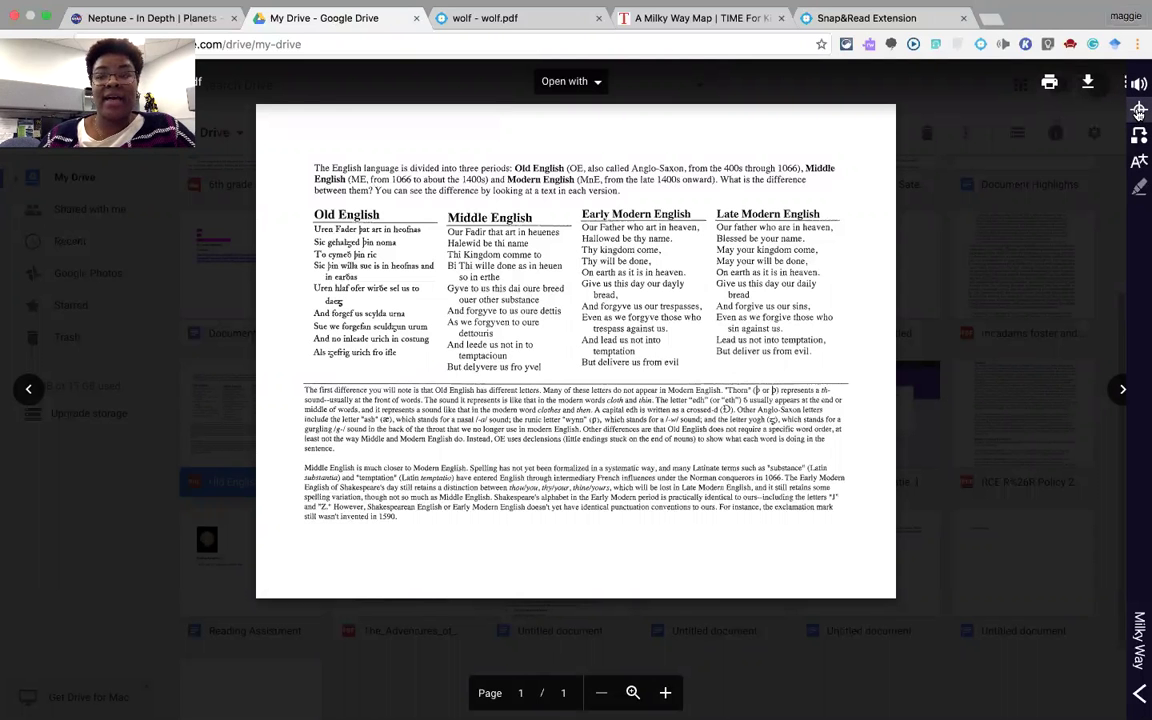
left_click(1138, 113)
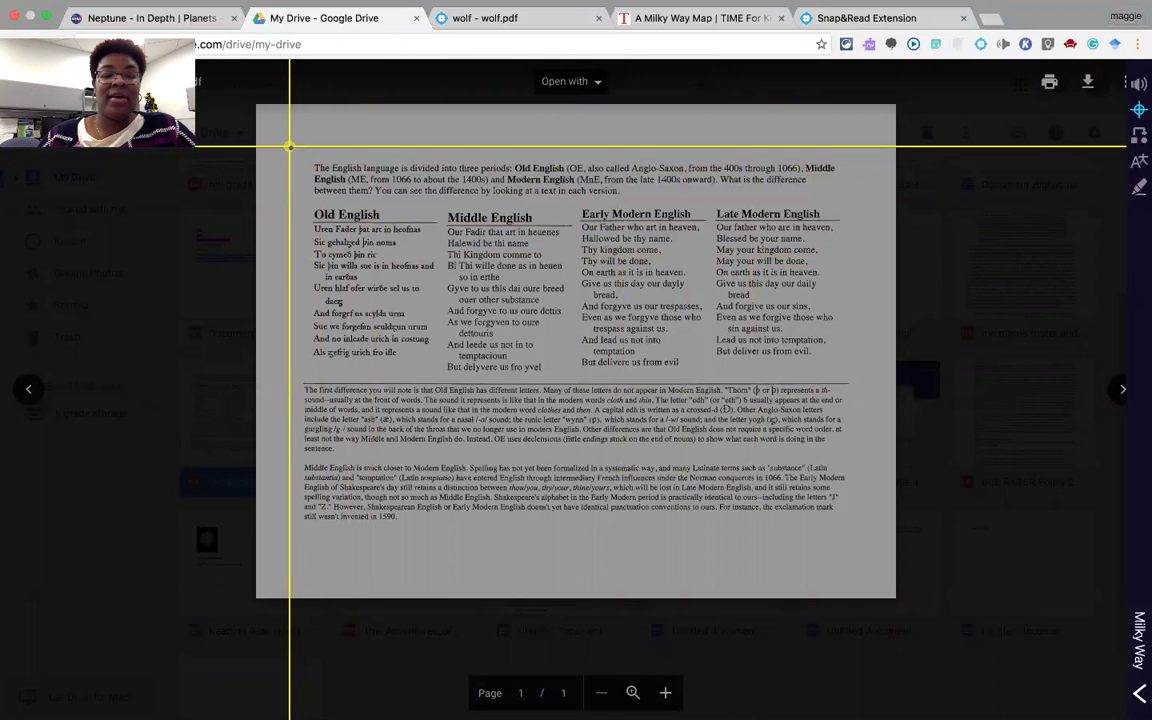
Capture and hear the opening paragraph on the three English periods, then open the Milky Way Map article
left_click_drag(290, 147, 869, 212)
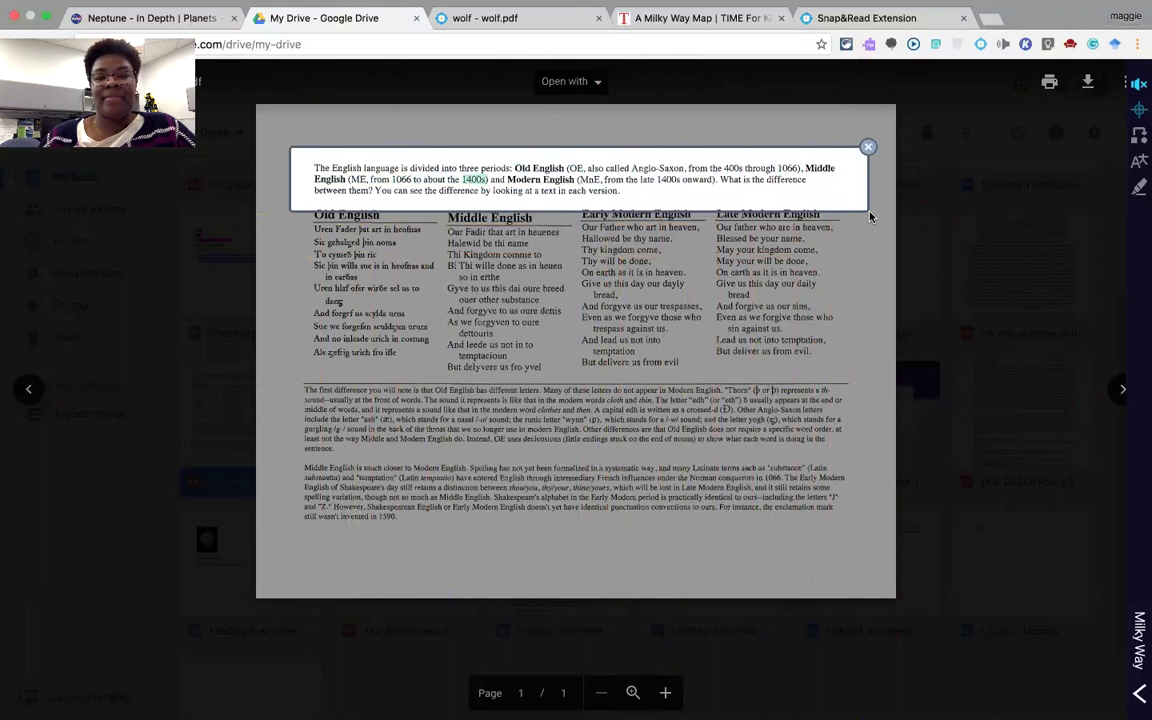
left_click(869, 149)
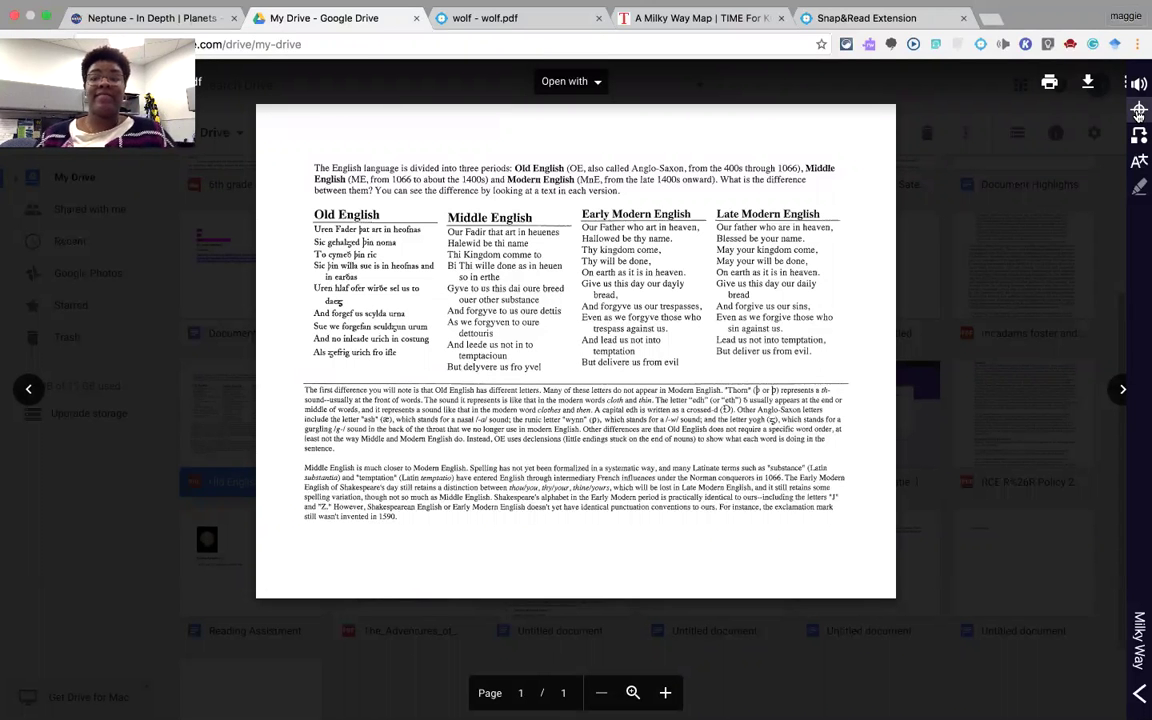
left_click(715, 18)
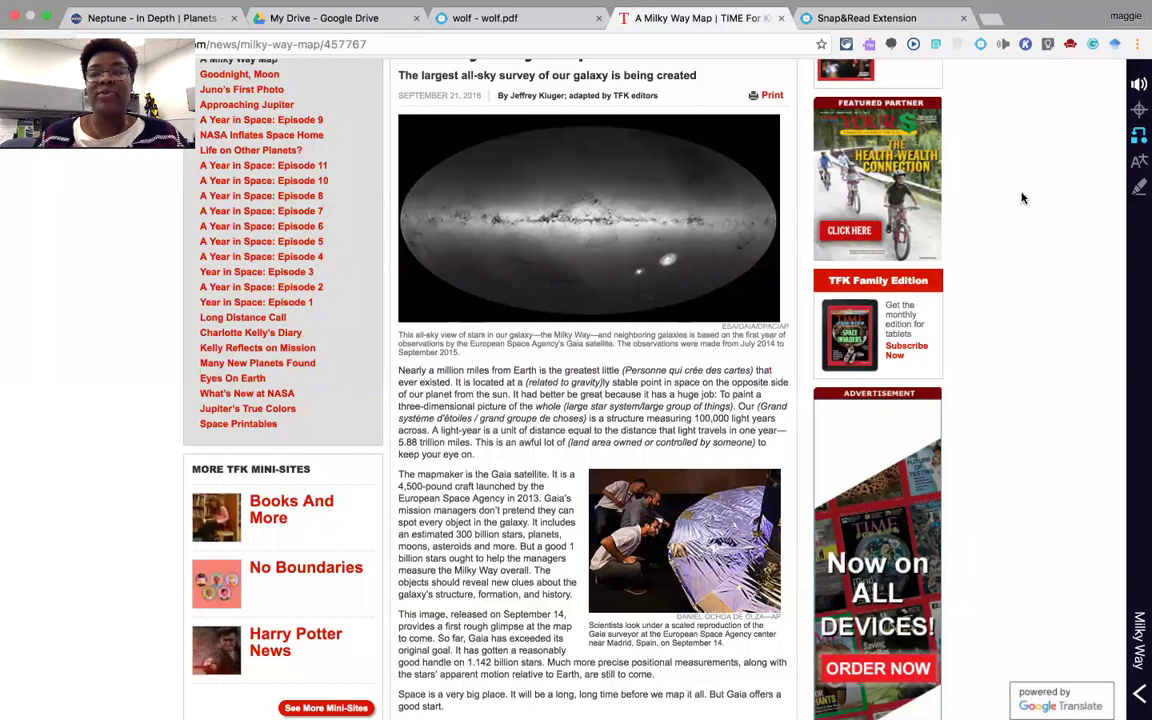
Re-level the Milky Way article's text so difficult words get plain definitions in parentheses
left_click(1138, 138)
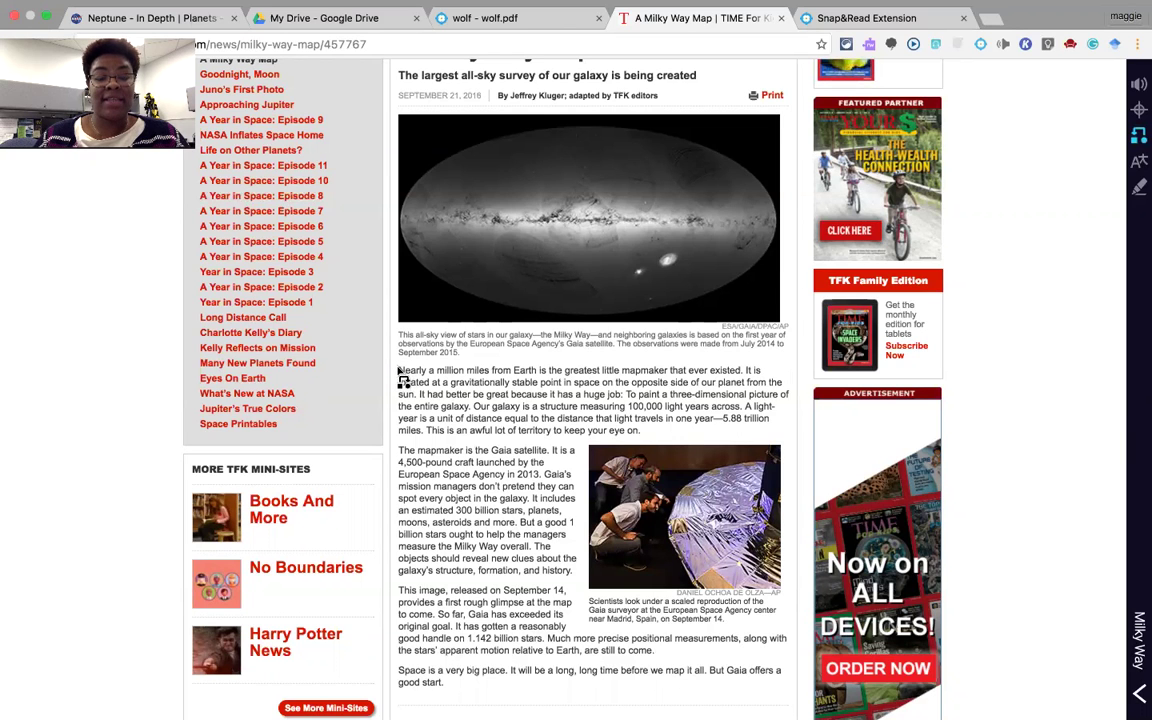
left_click_drag(400, 376, 643, 440)
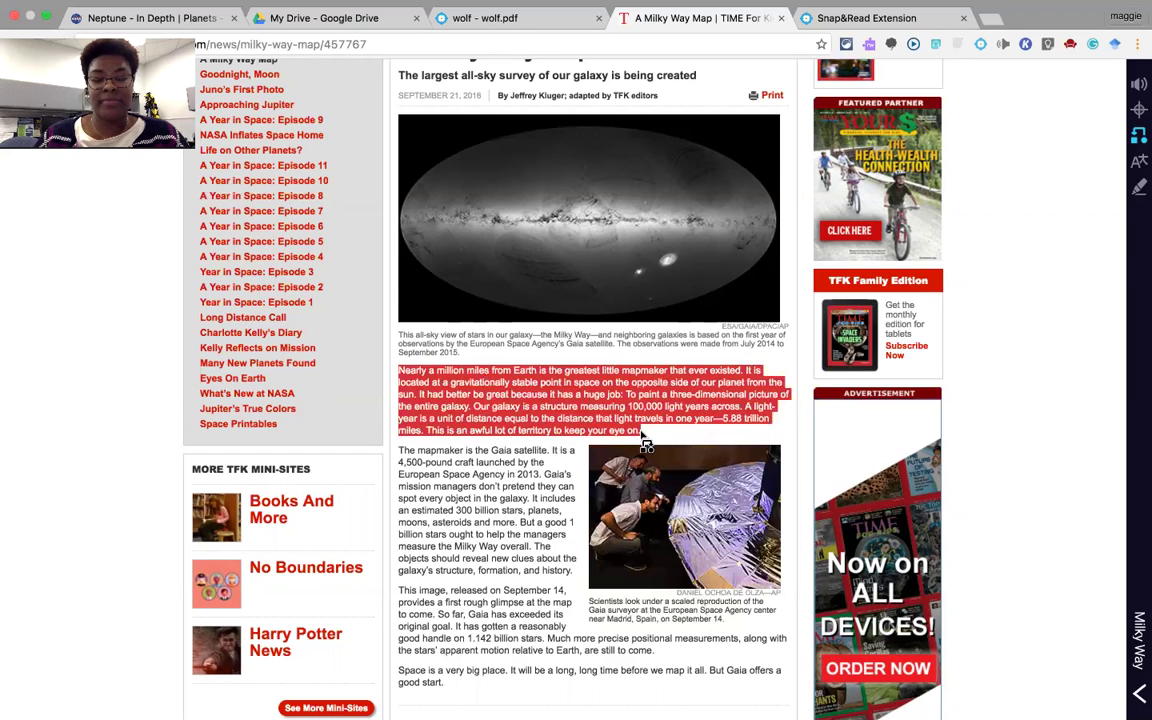
left_click(650, 428)
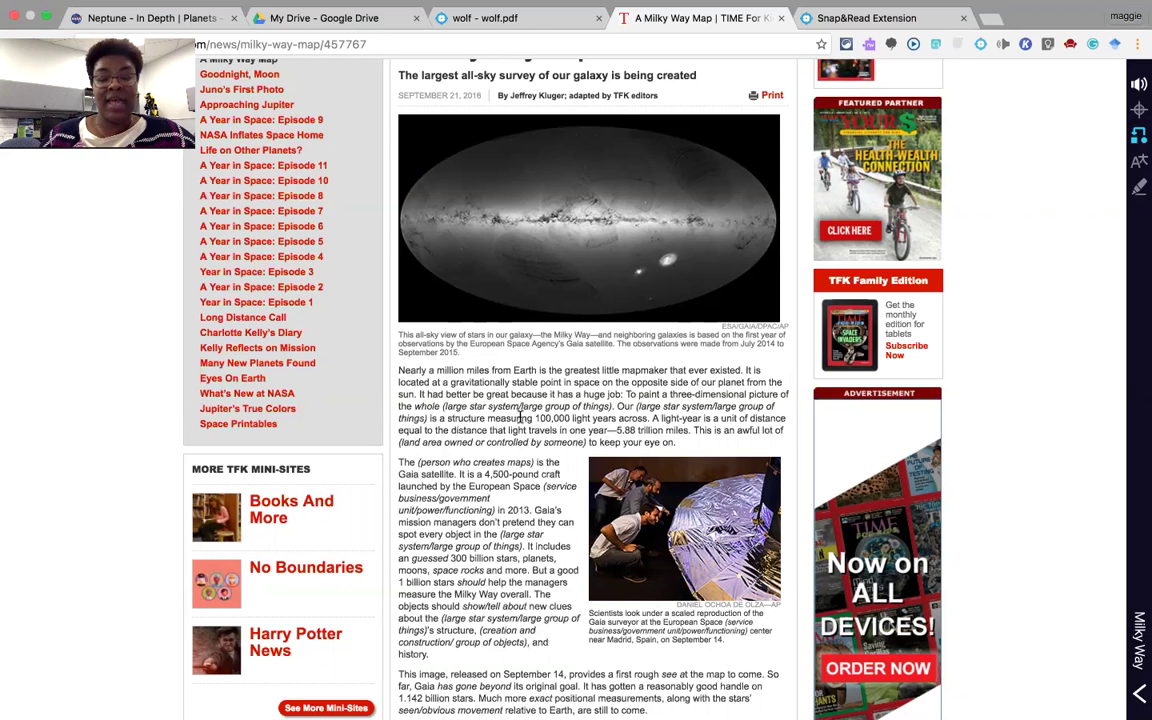
mouse_move(514, 404)
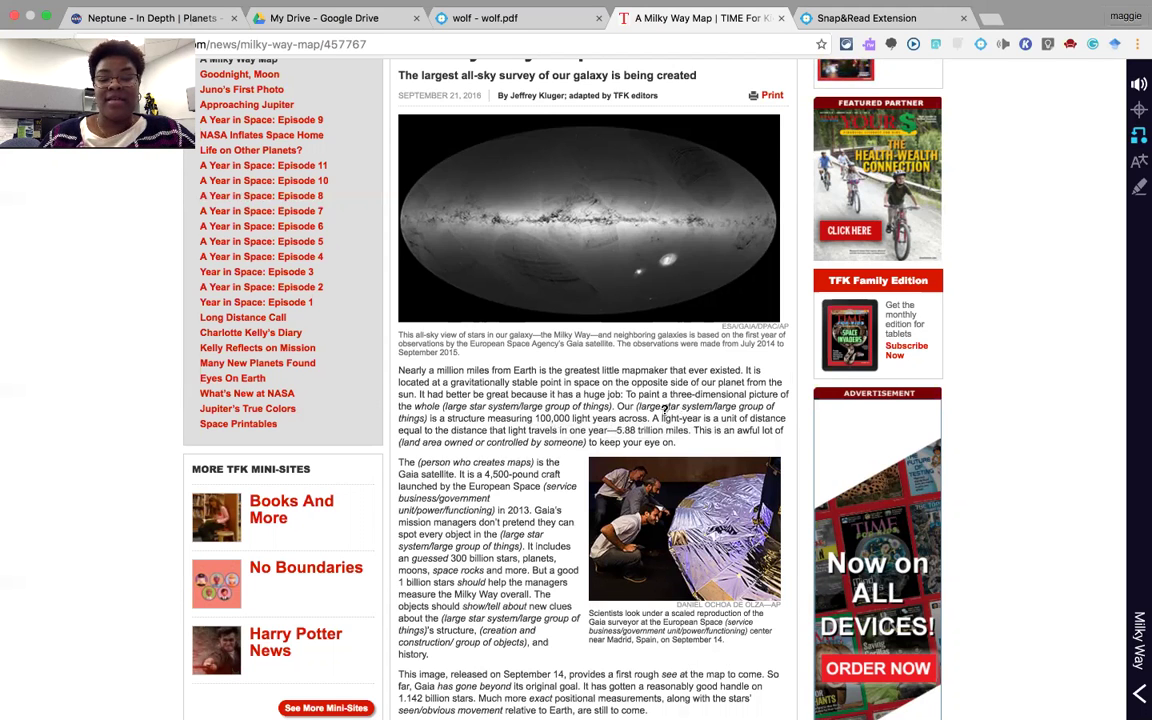
View the definition tooltips for 'galaxy' and 'territory', then enable reading aloud
mouse_move(664, 408)
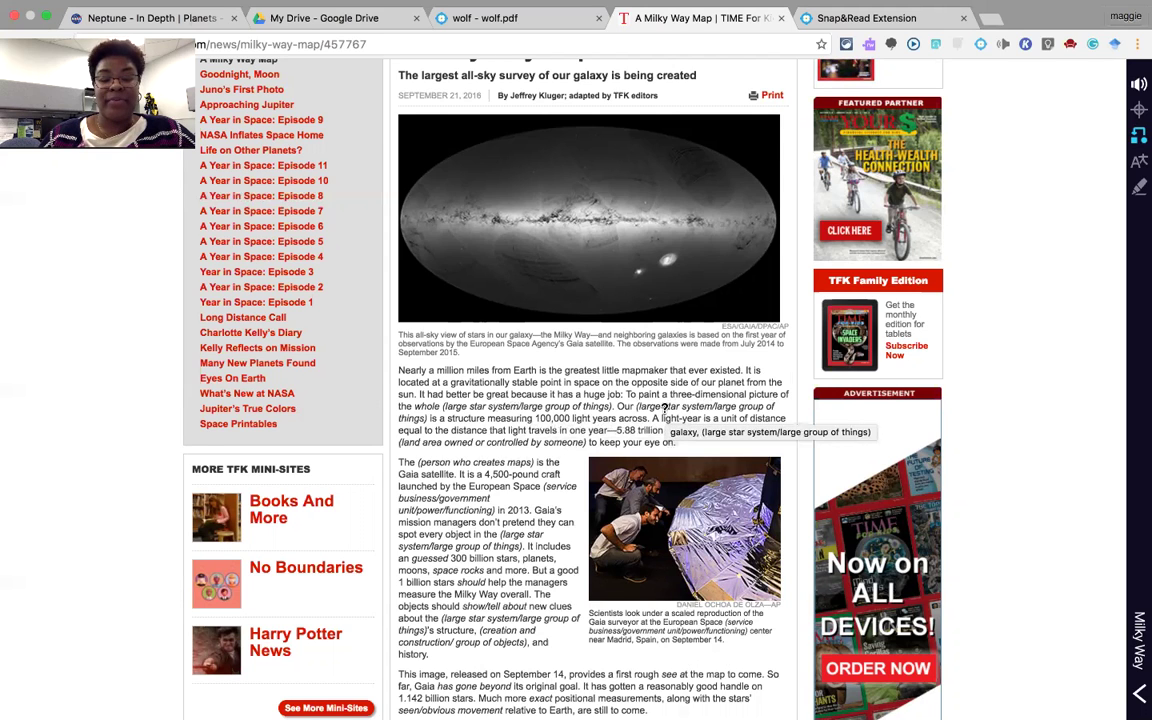
mouse_move(512, 446)
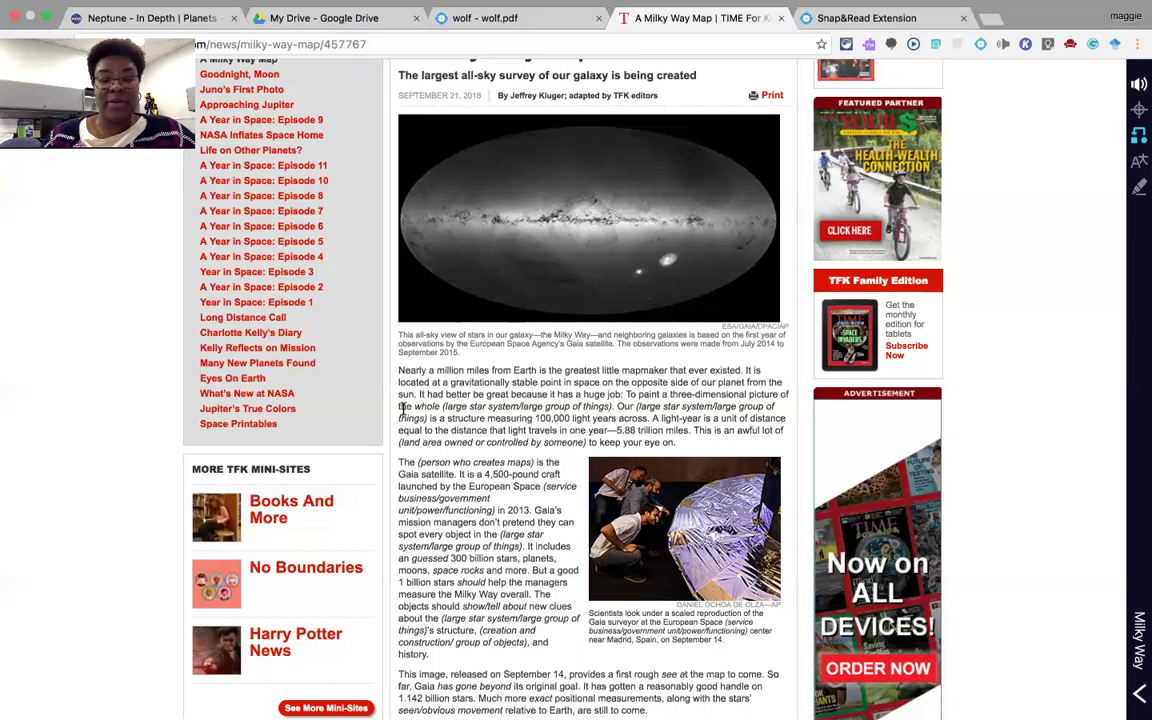
left_click(1138, 88)
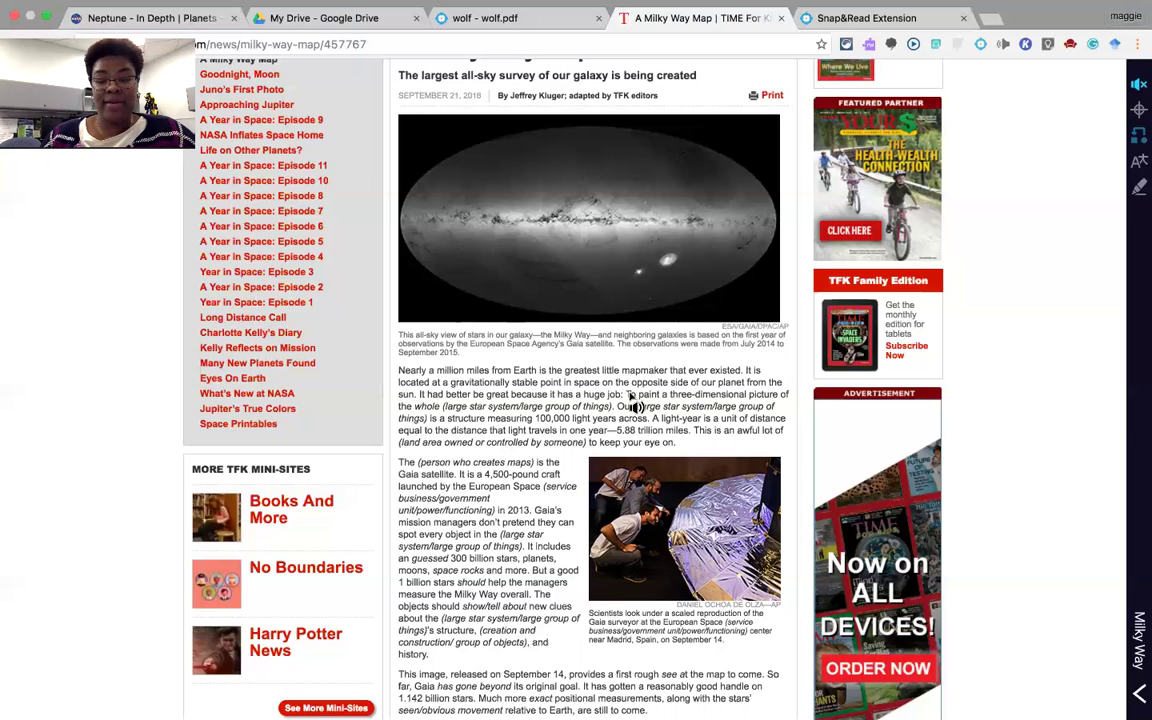
Hear part of the simplified article read aloud, stop it, and turn off text leveling
left_click(630, 398)
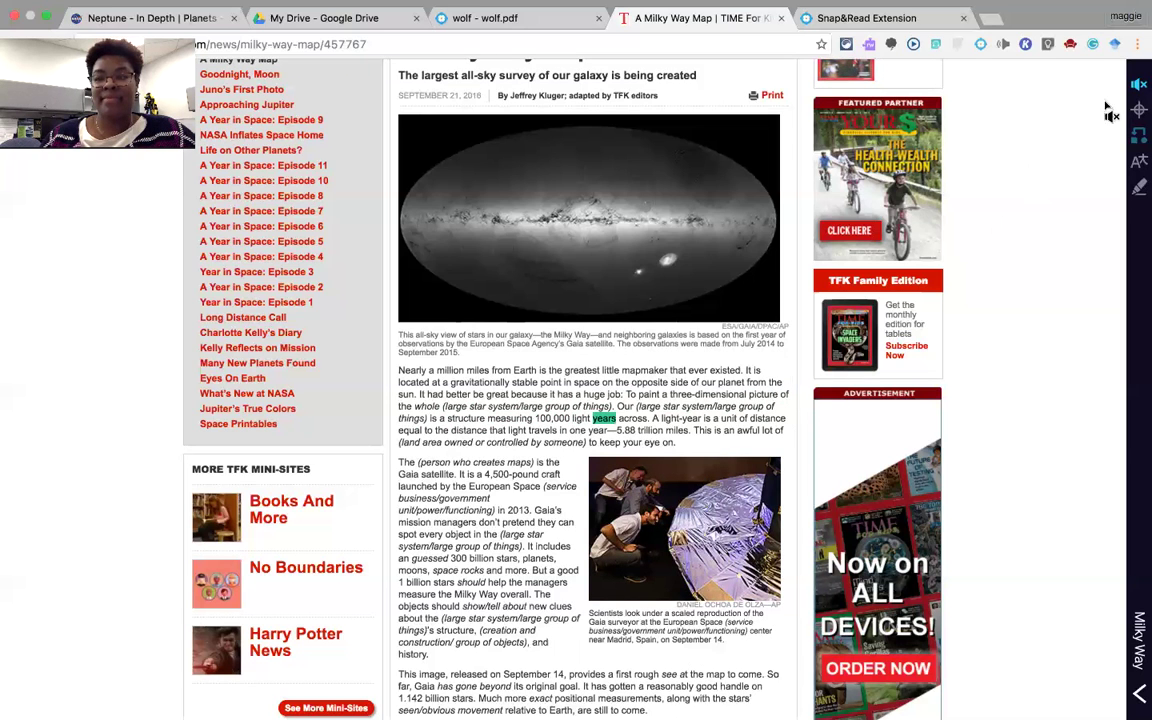
left_click(1138, 86)
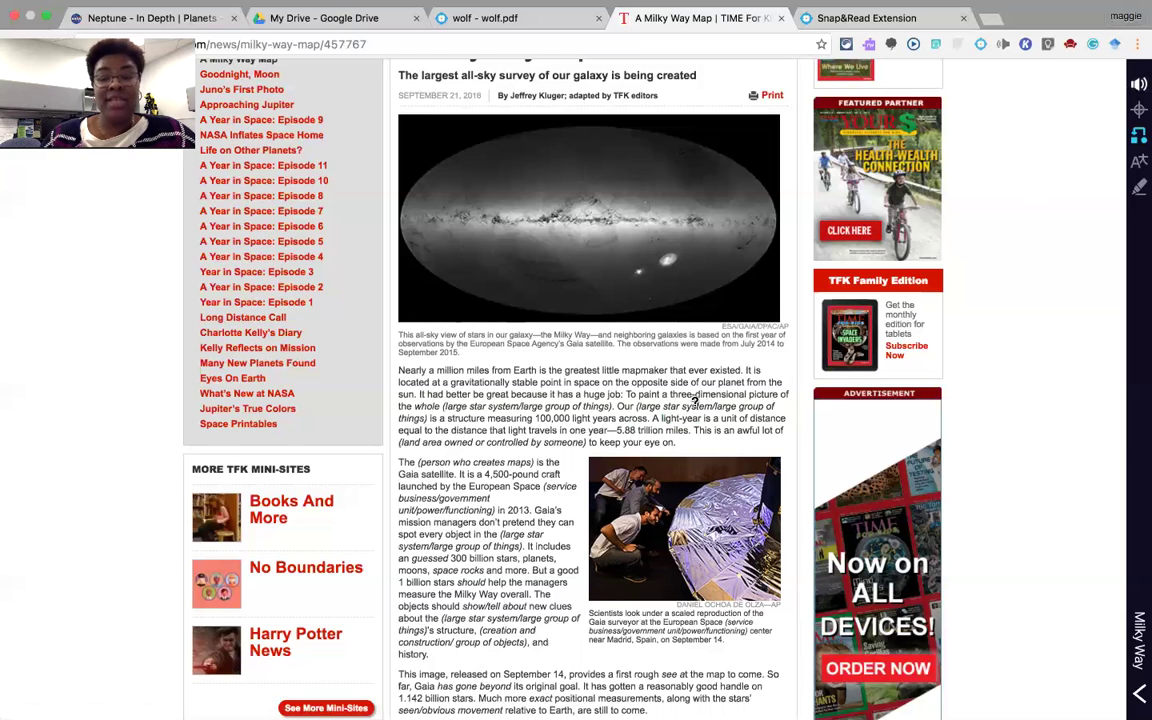
left_click(1140, 160)
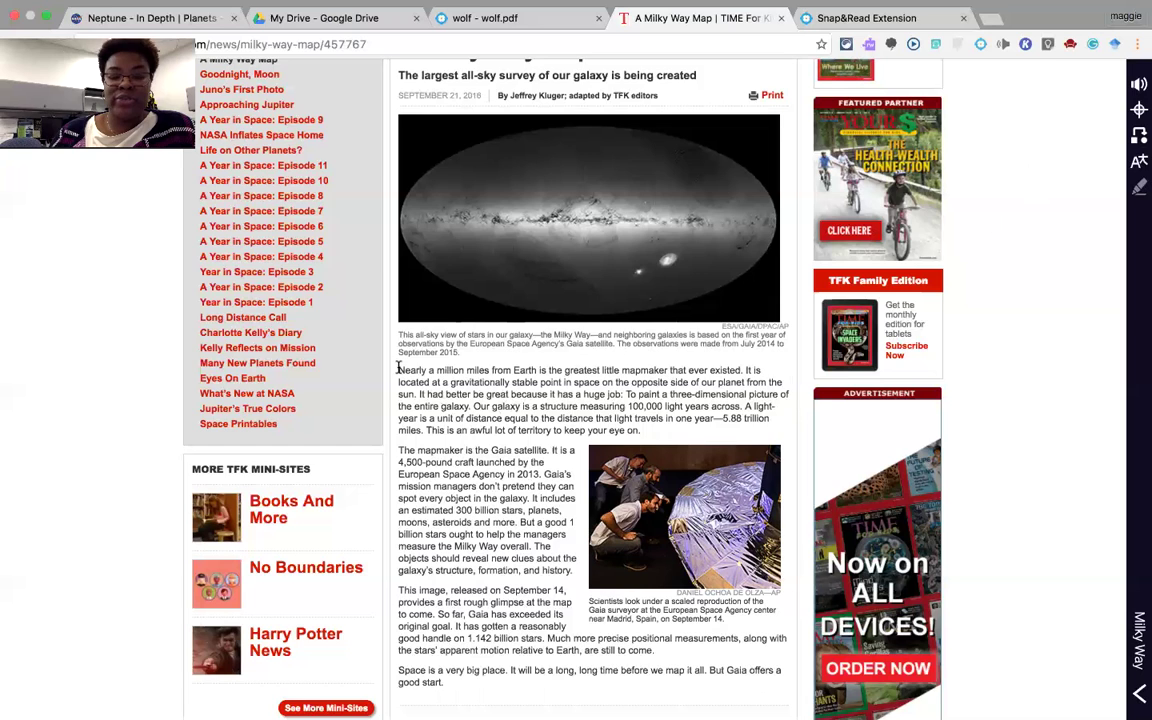
Highlight the paragraph from 'Nearly a million miles' to its end
left_click_drag(398, 369, 648, 432)
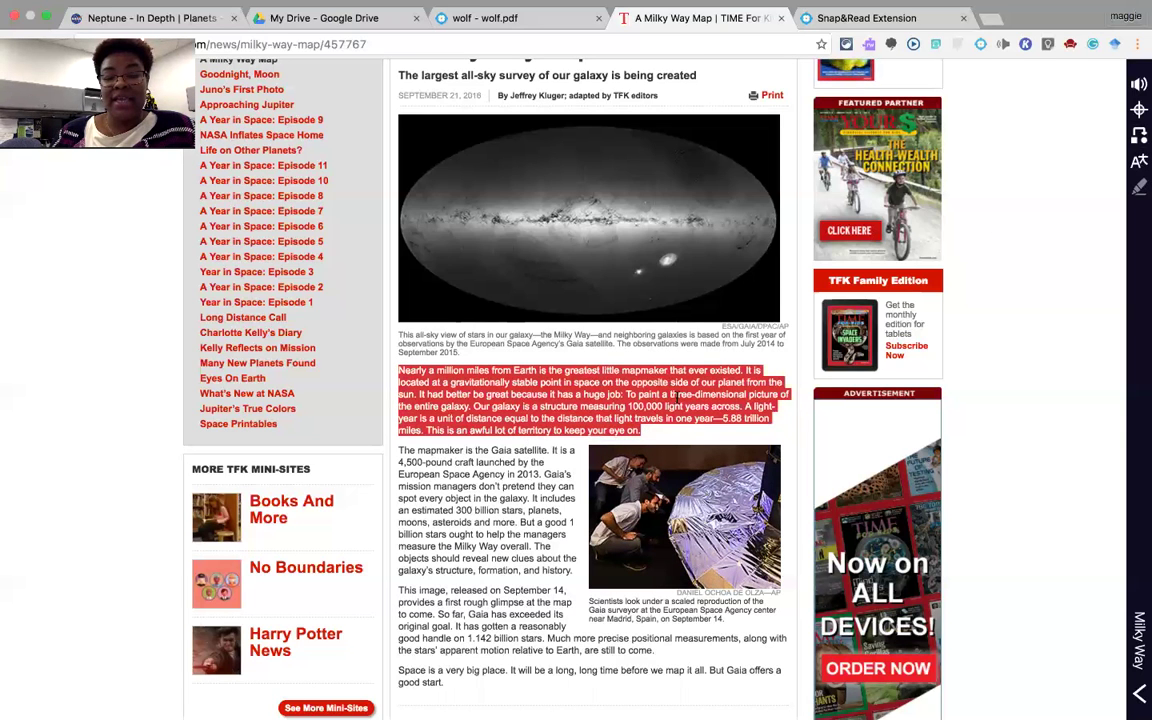
Translate the first paragraph into French, toggle once to the English original, then back to French
left_click(1138, 167)
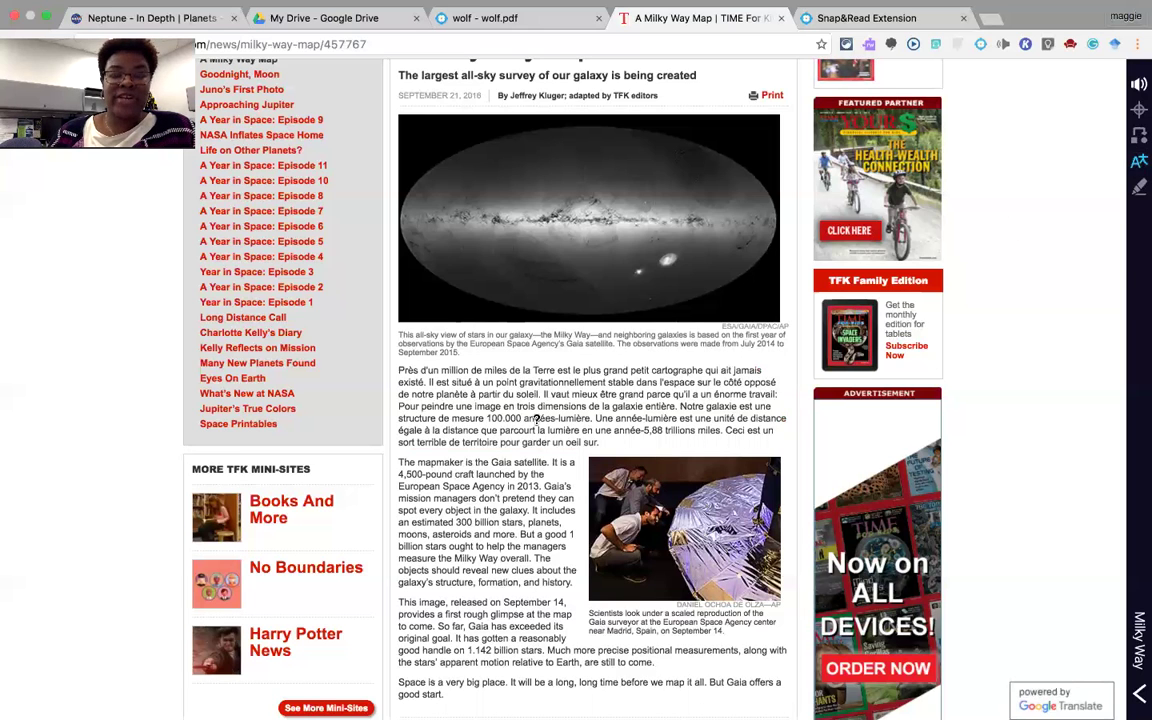
left_click(410, 370)
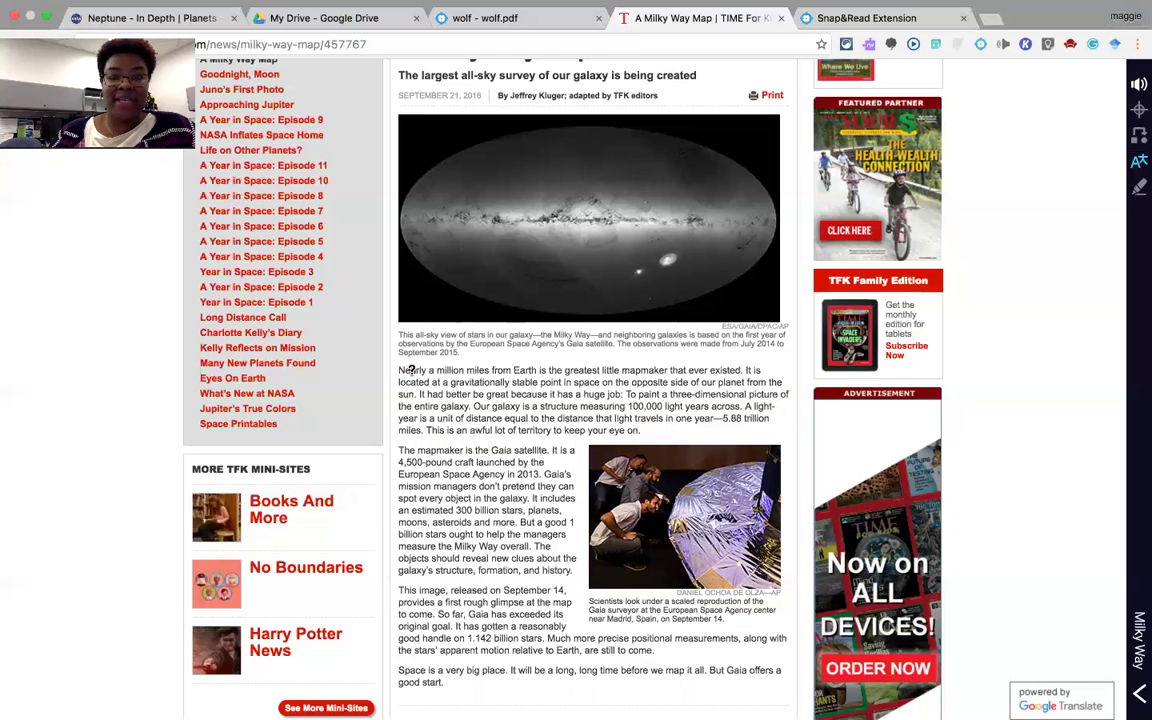
left_click(410, 370)
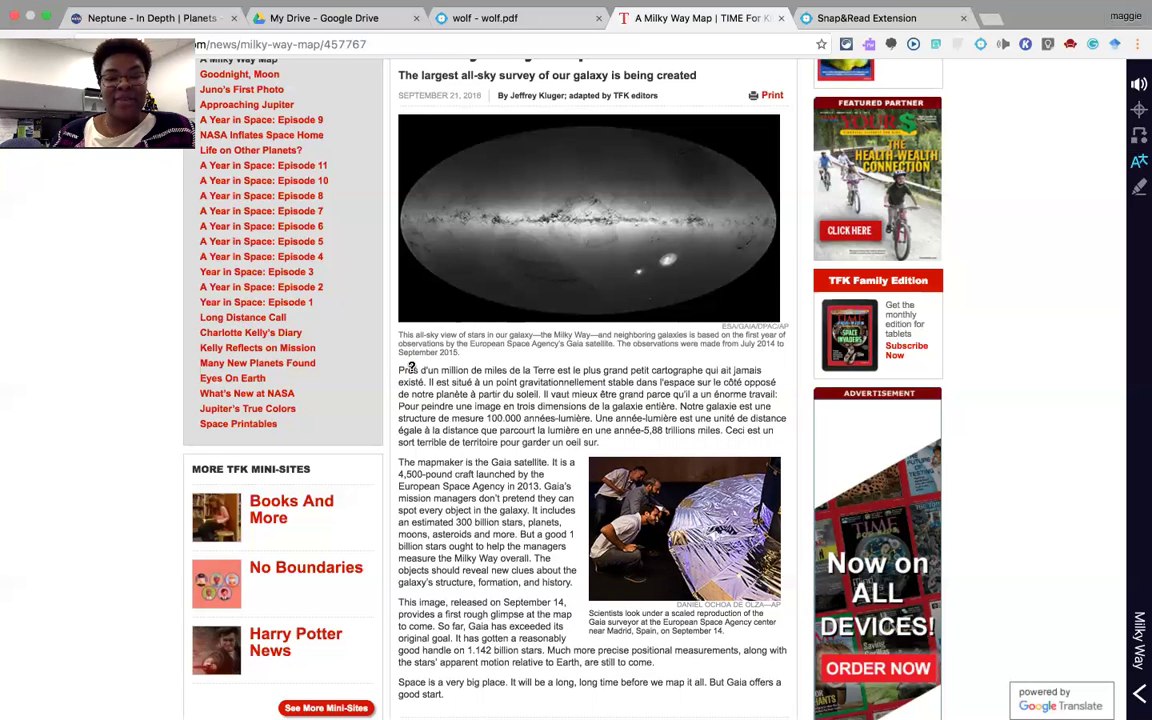
right_click(981, 46)
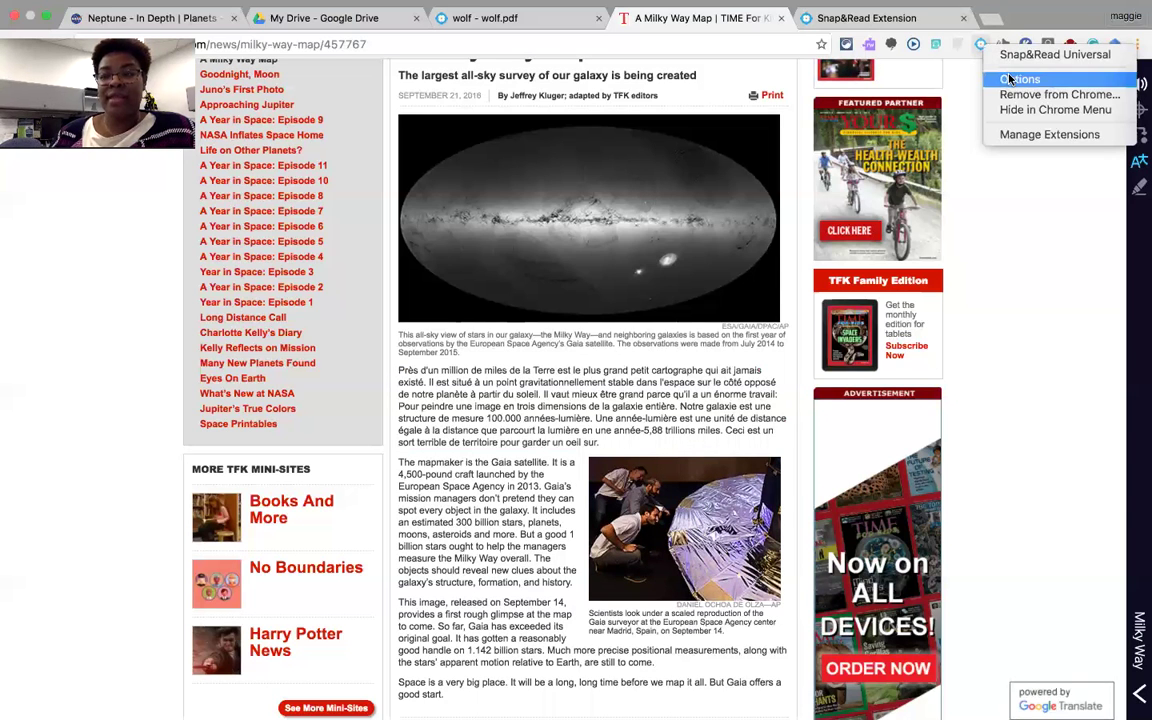
left_click(1018, 79)
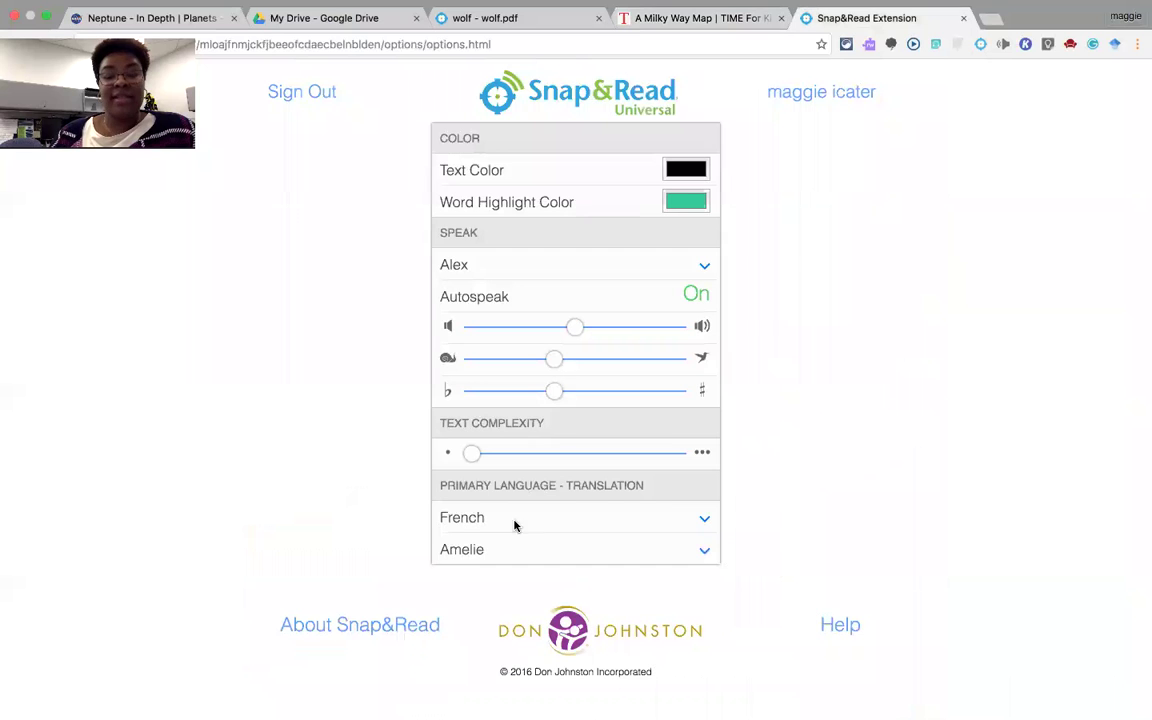
left_click(706, 554)
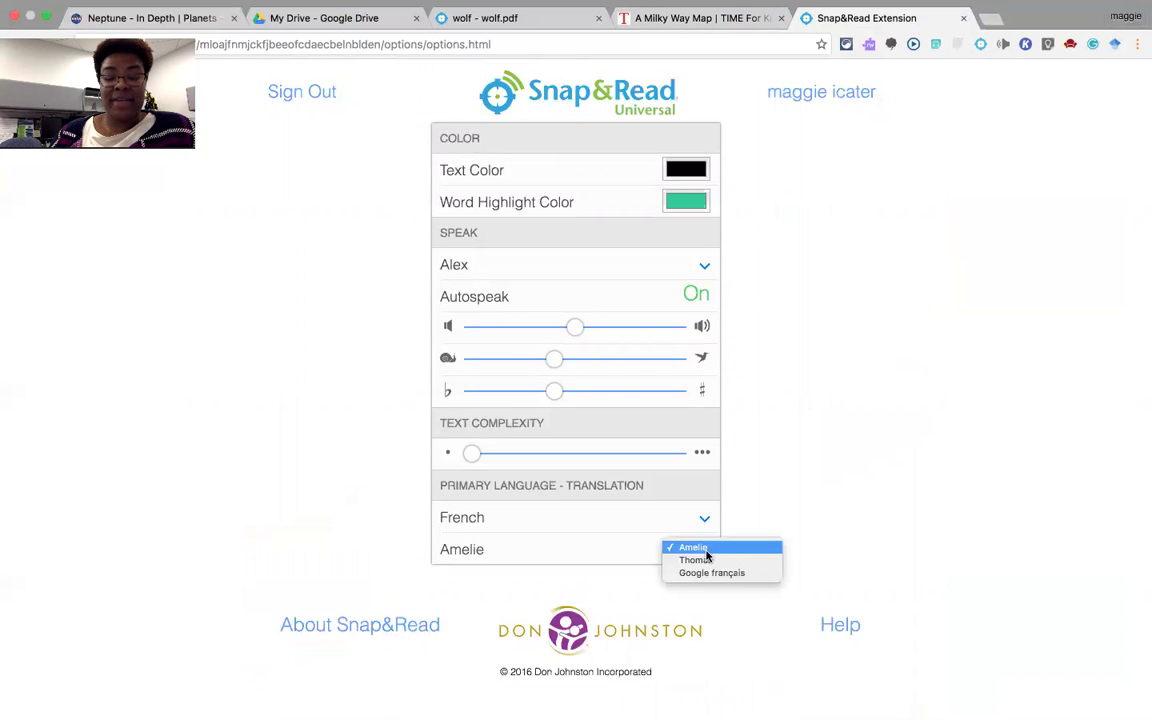
left_click(760, 454)
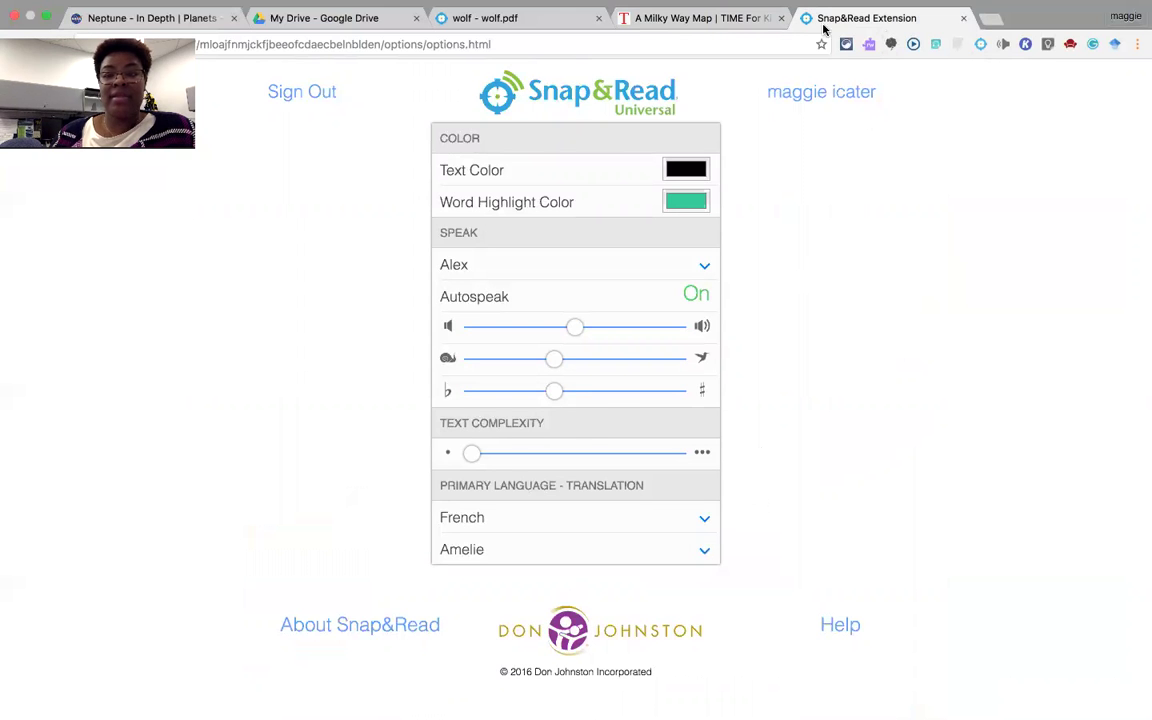
left_click(683, 18)
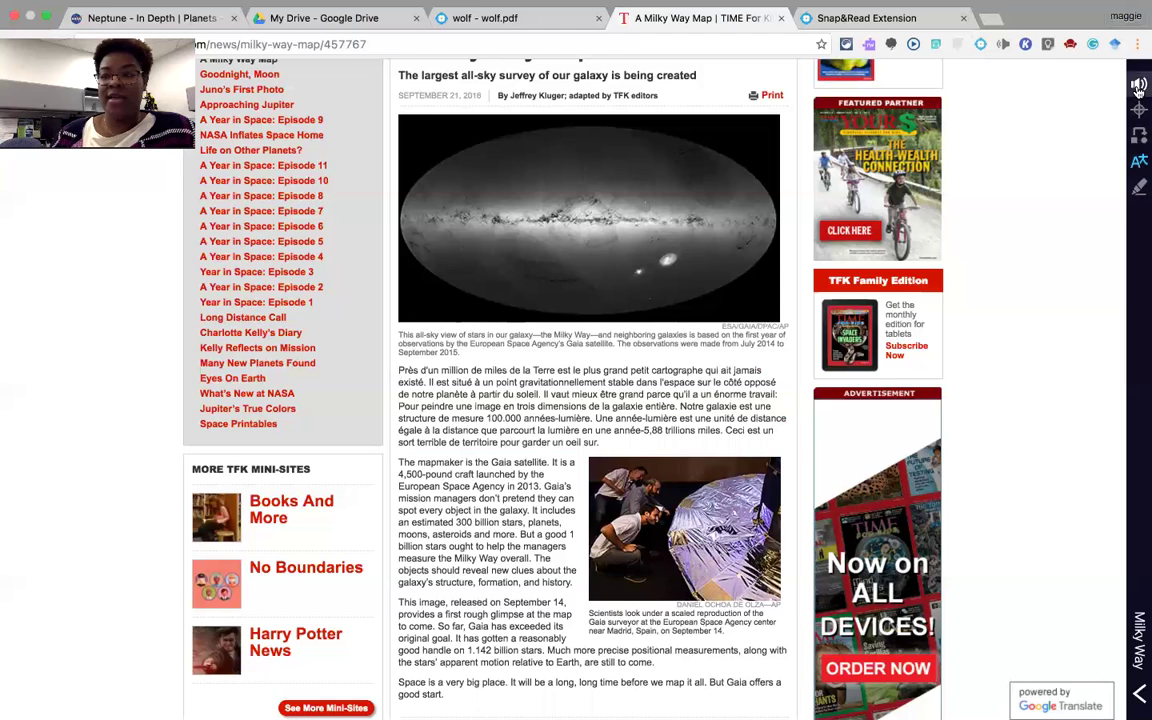
Read the Milky Way article's French first paragraph aloud with word highlighting, then stop
left_click(1138, 88)
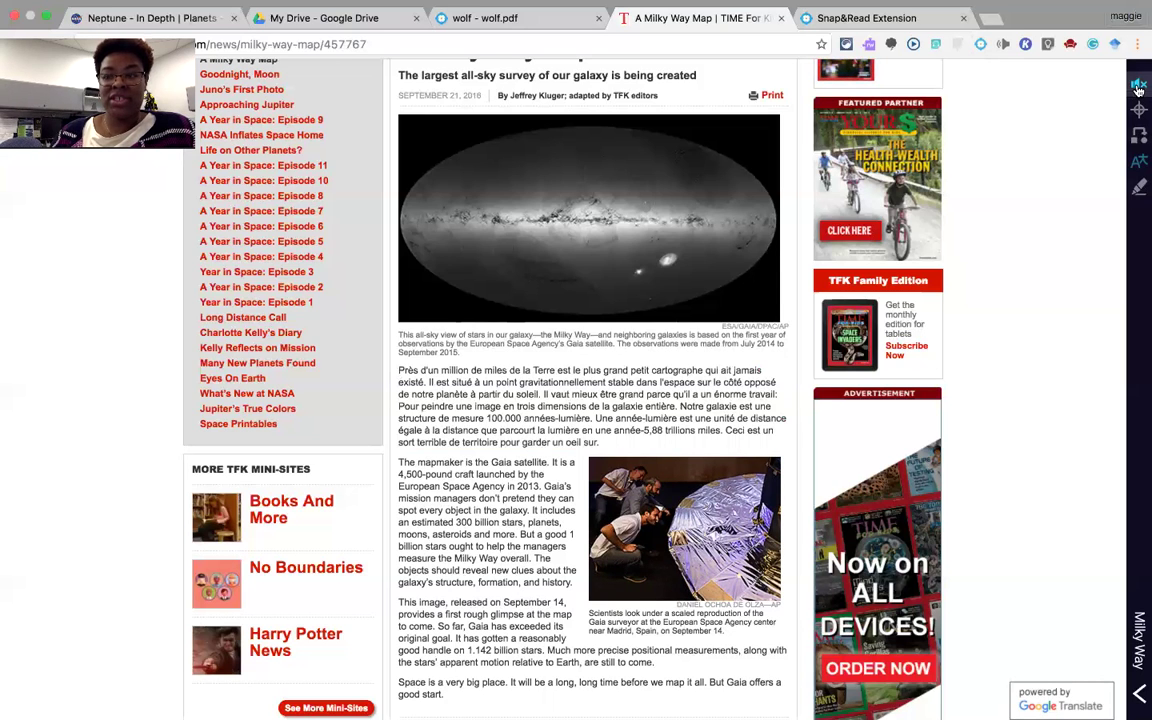
left_click(404, 378)
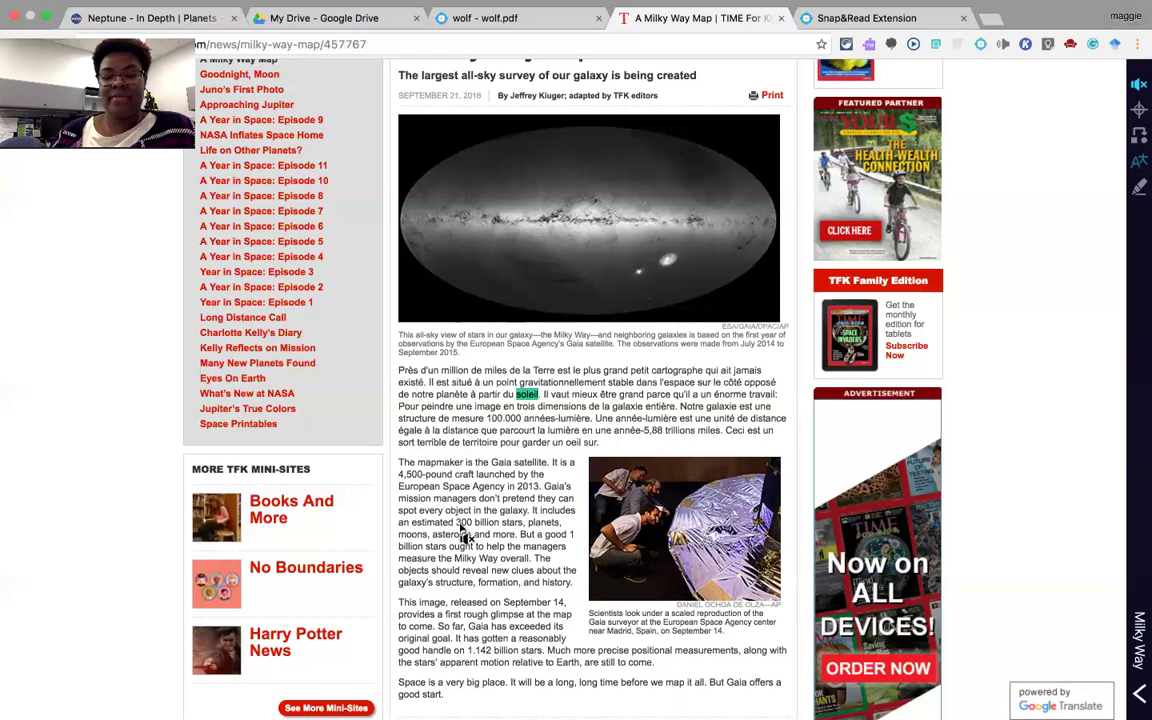
left_click(1134, 86)
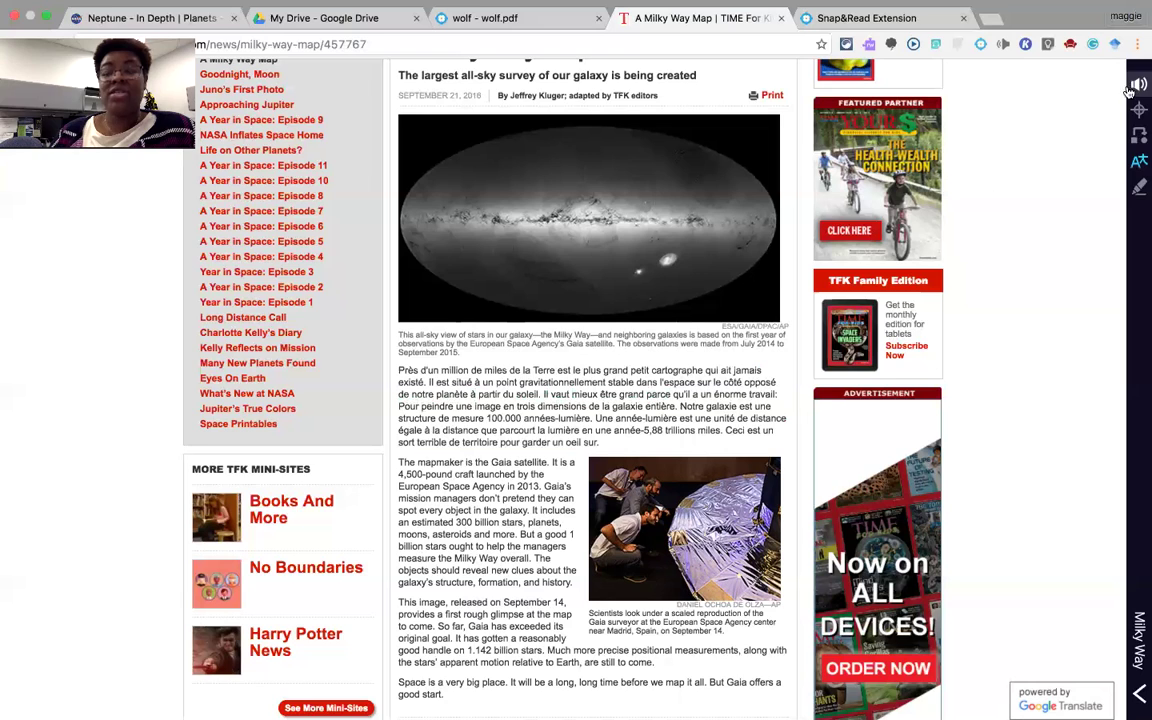
left_click(980, 47)
right_click(980, 47)
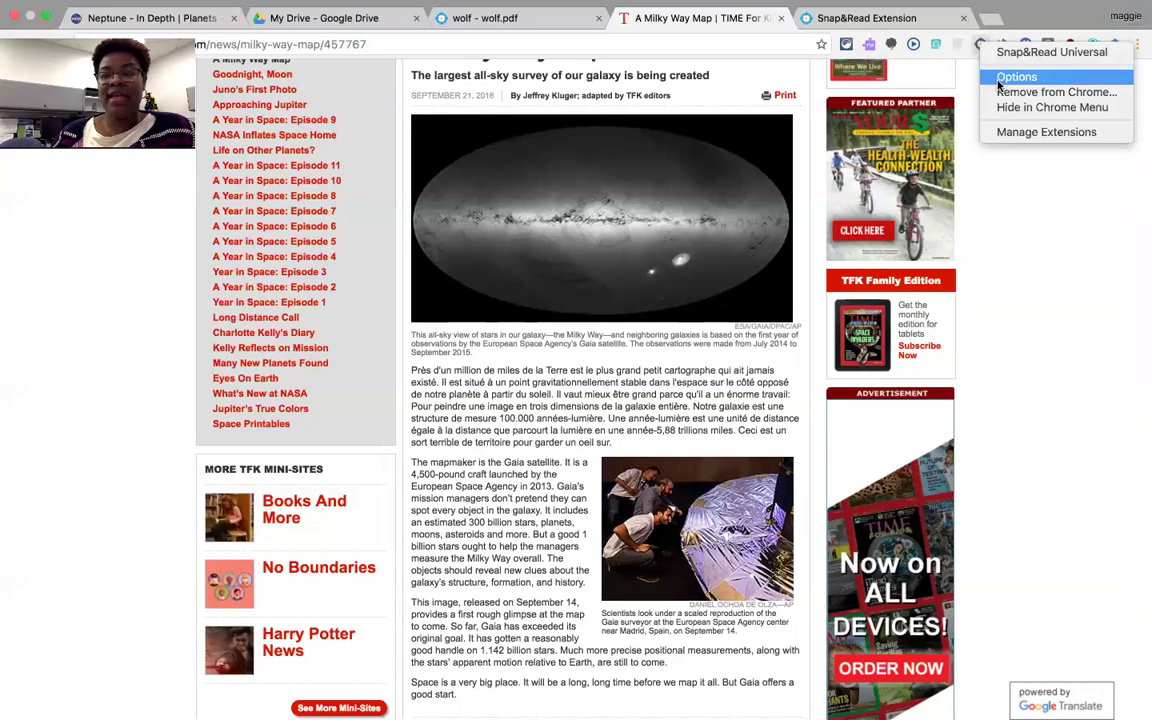
left_click(1005, 77)
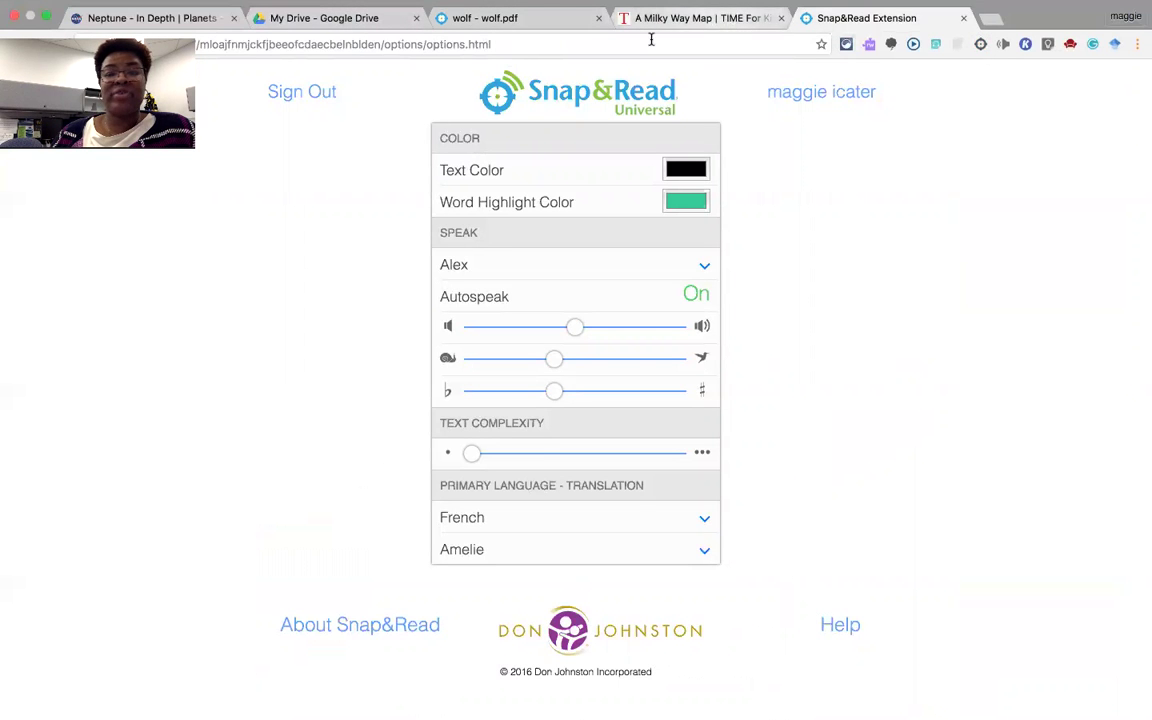
left_click(730, 18)
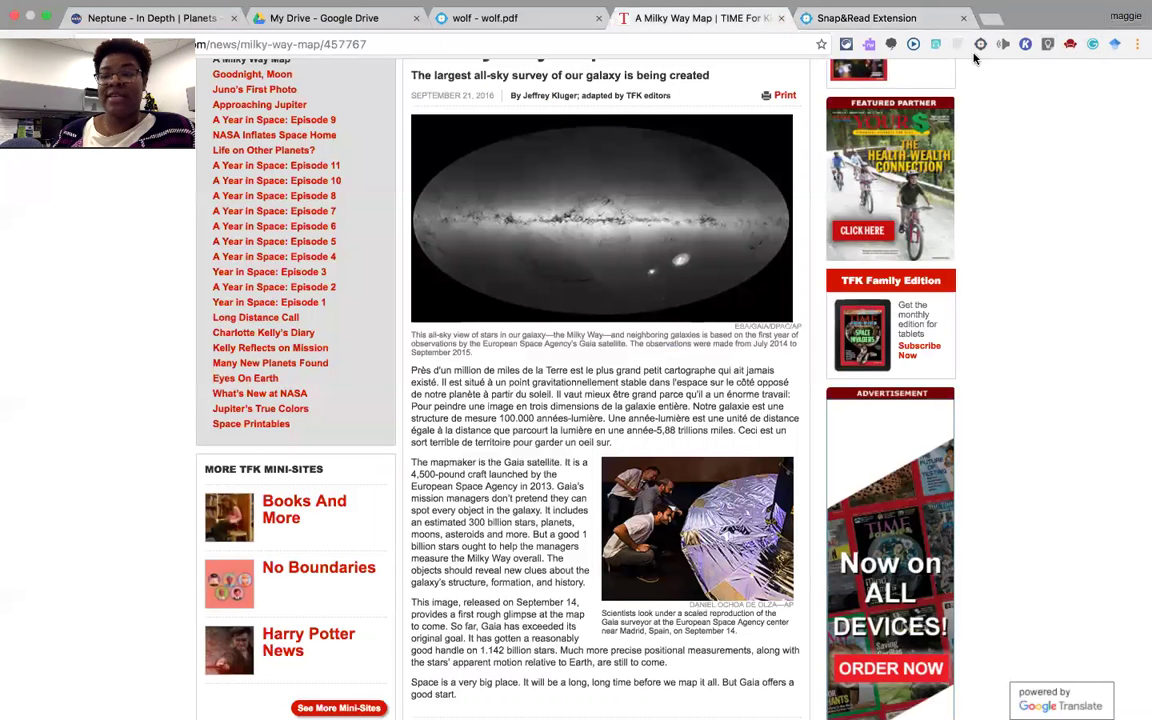
left_click(993, 46)
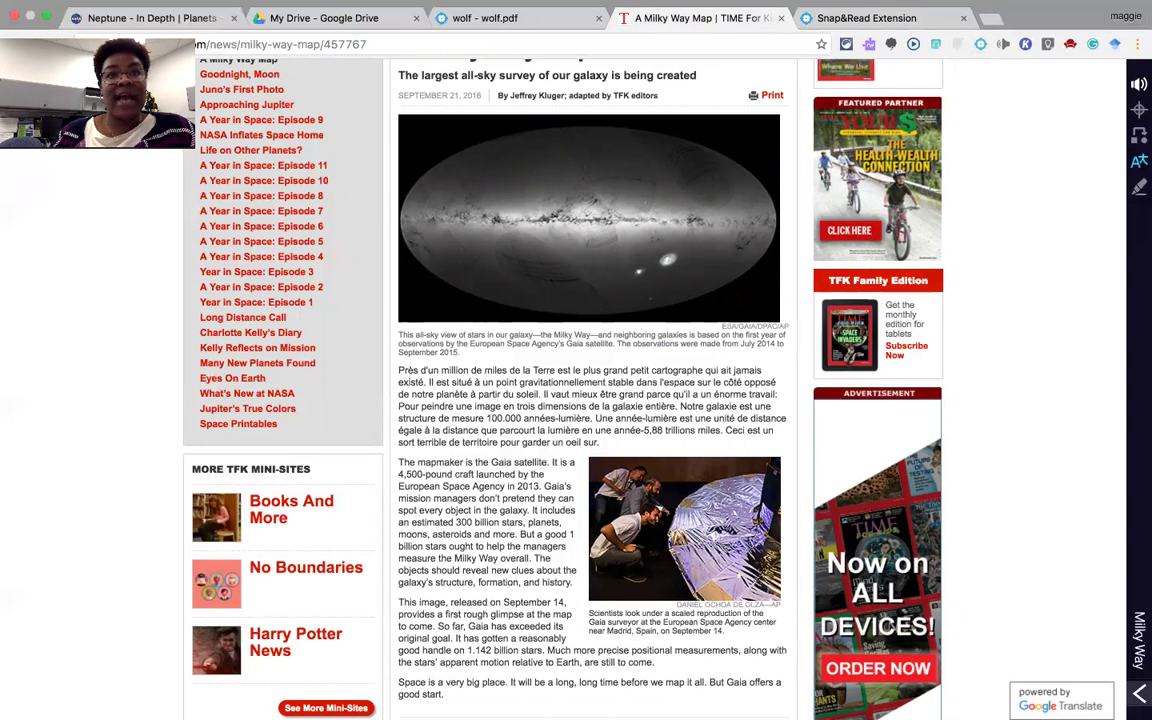
Create a new outline named 'Milk Way' from the outline list
left_click(1138, 698)
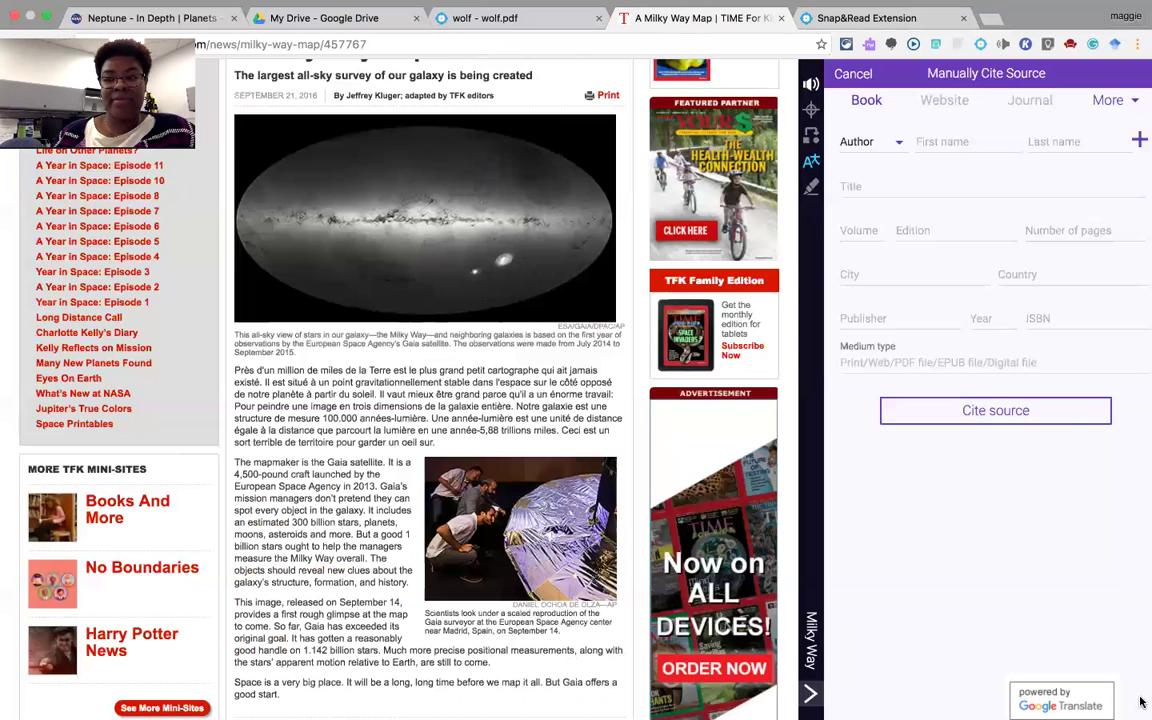
left_click(852, 75)
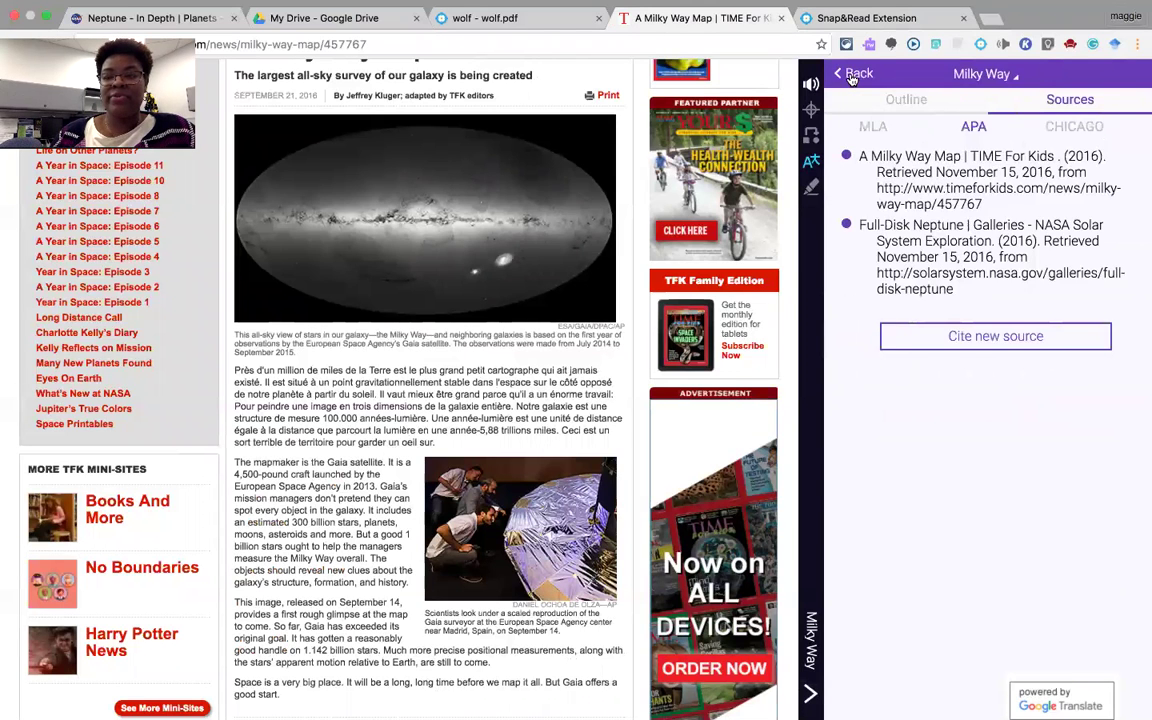
left_click(852, 75)
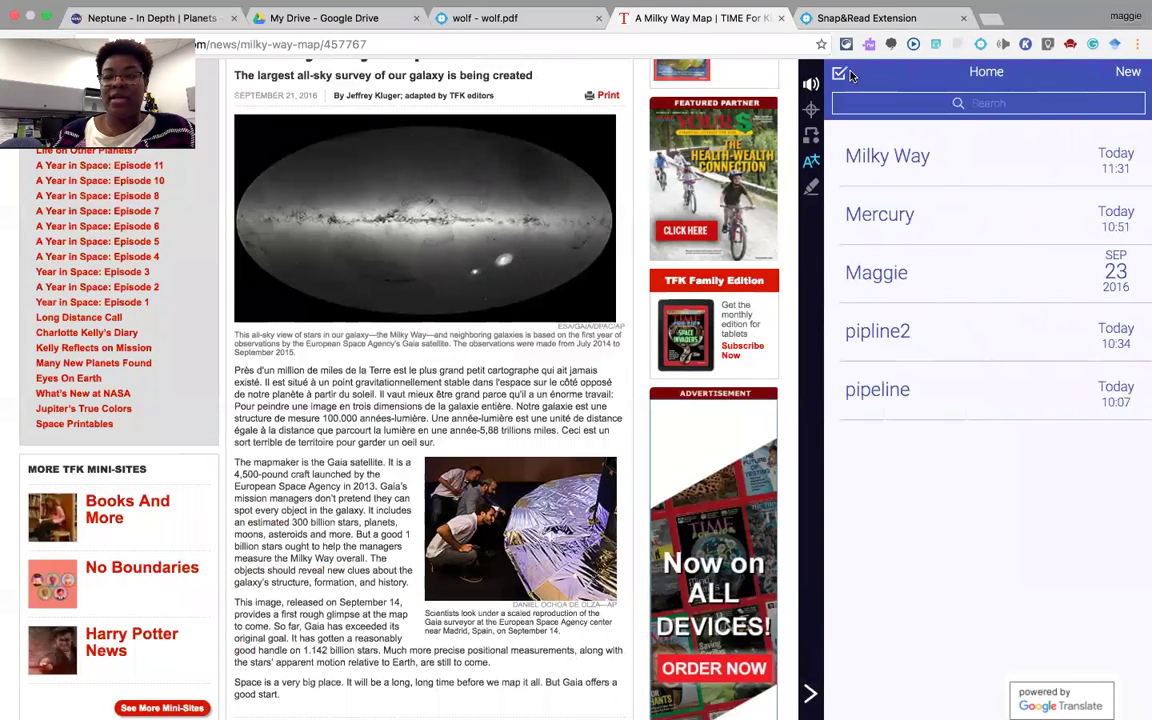
left_click(1126, 75)
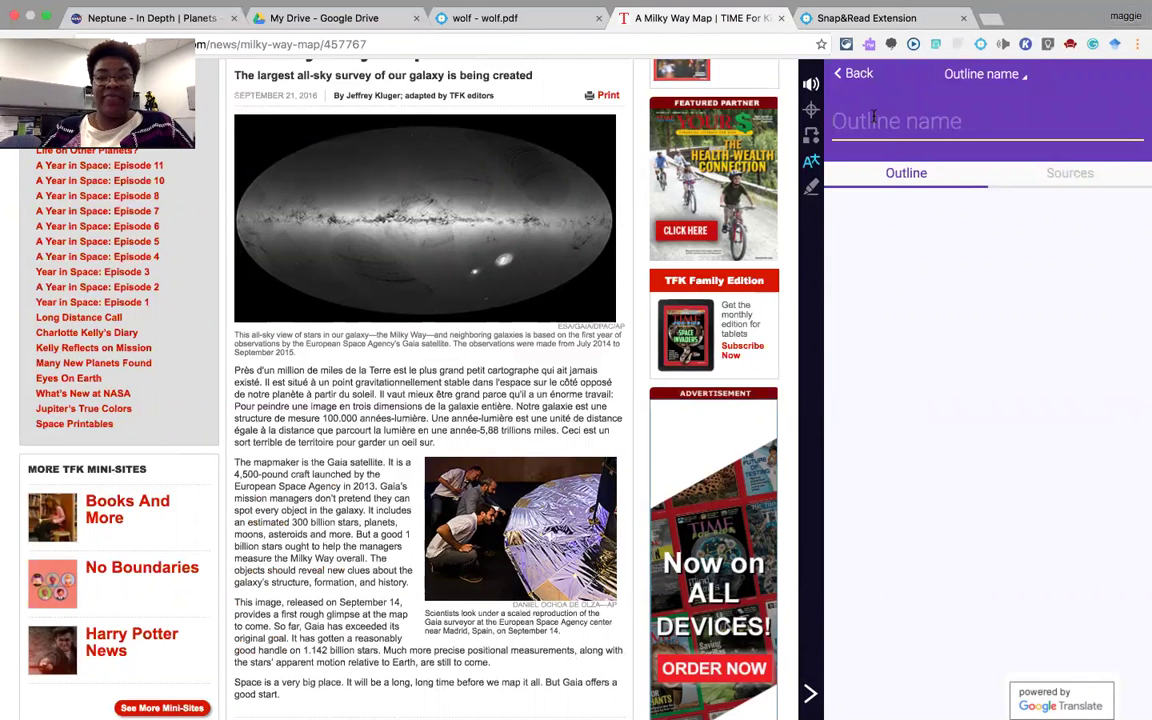
type("Milk Way")
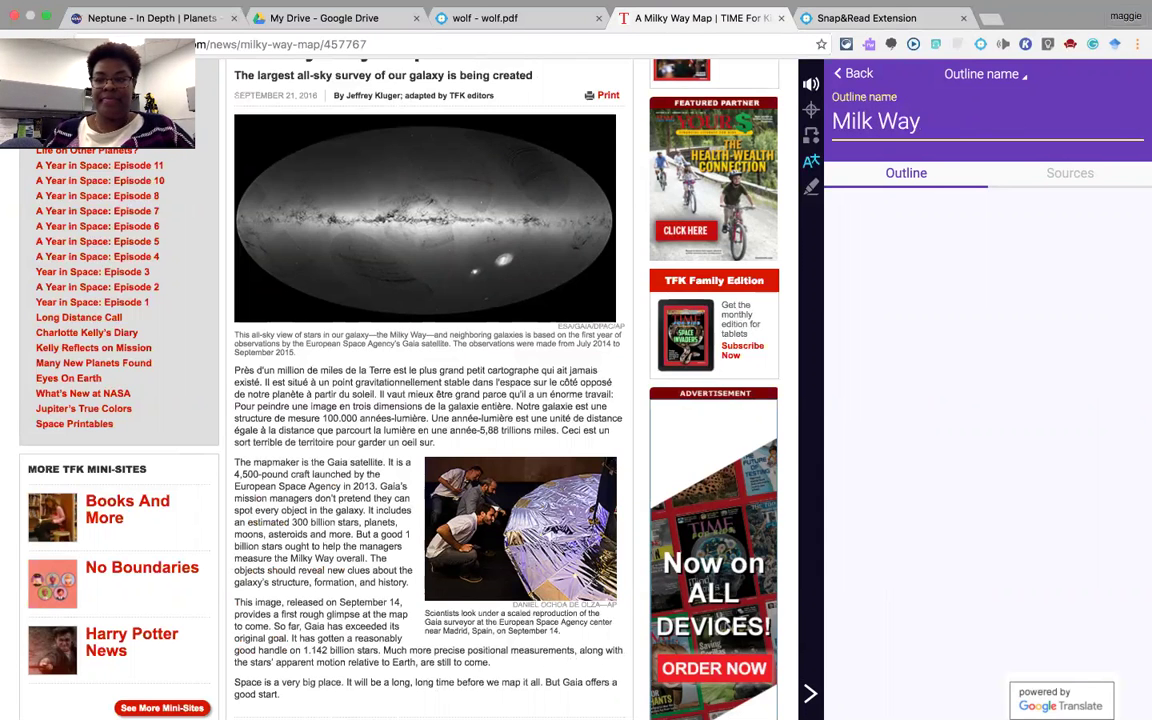
key("Return")
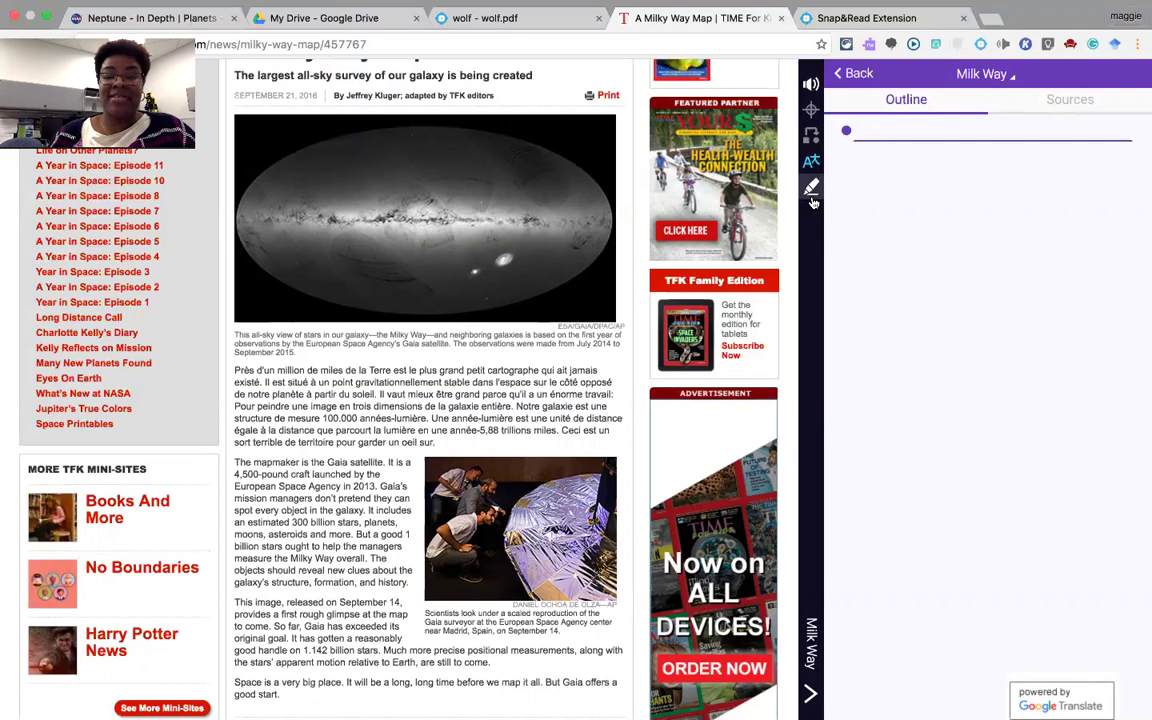
Add the English 'Nearly a million miles from Earth…' paragraph to the outline, cited timeforkids.com 2016
left_click(253, 373)
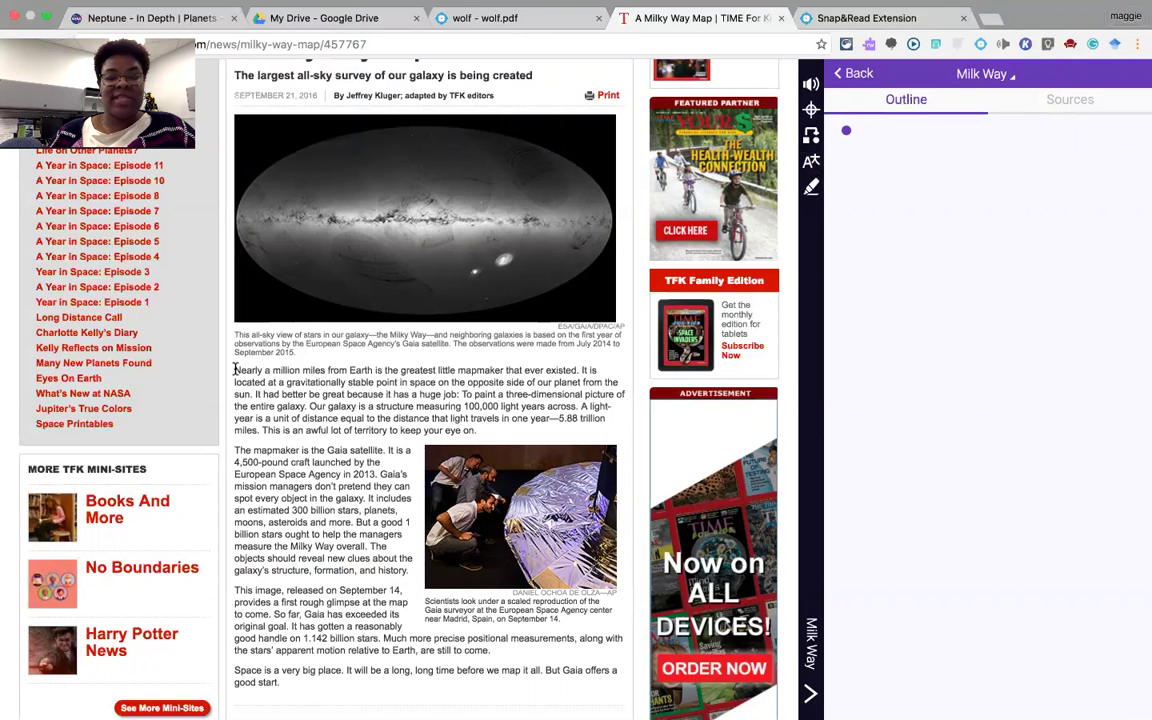
left_click_drag(235, 370, 474, 430)
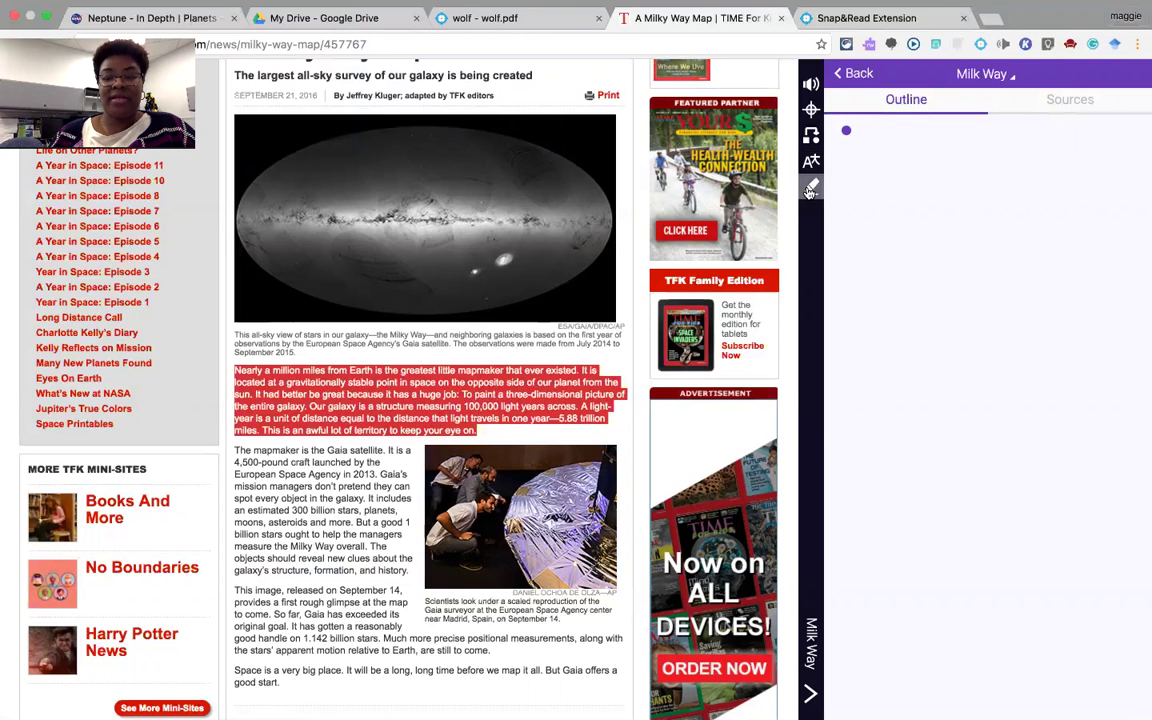
left_click(811, 189)
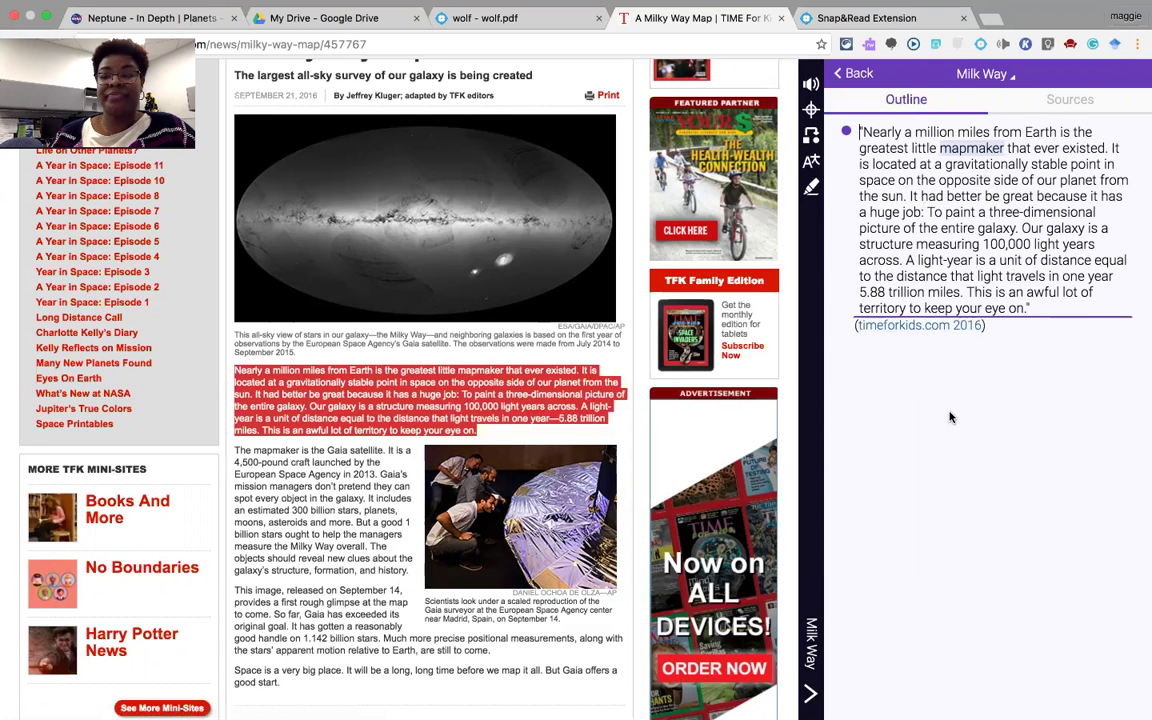
Add the Neptune 'The ice giant Neptune…' paragraph as the outline's second bullet, cited solarsystem.nasa.gov 2016
left_click(152, 18)
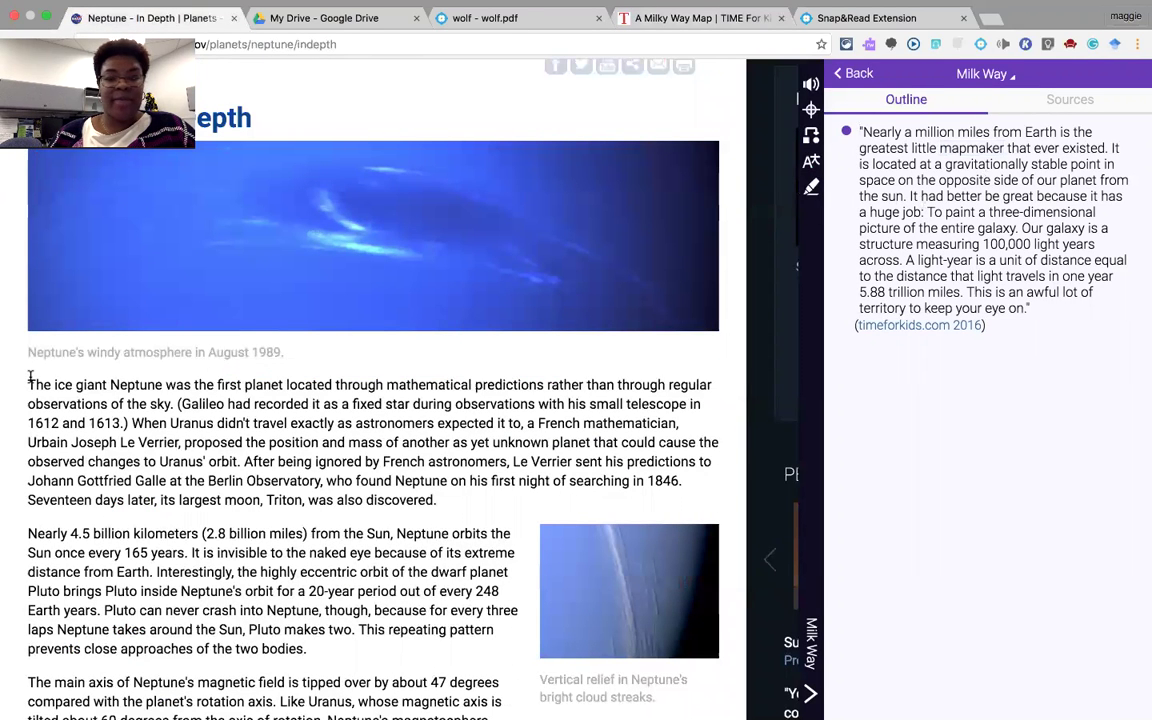
left_click_drag(29, 377, 441, 503)
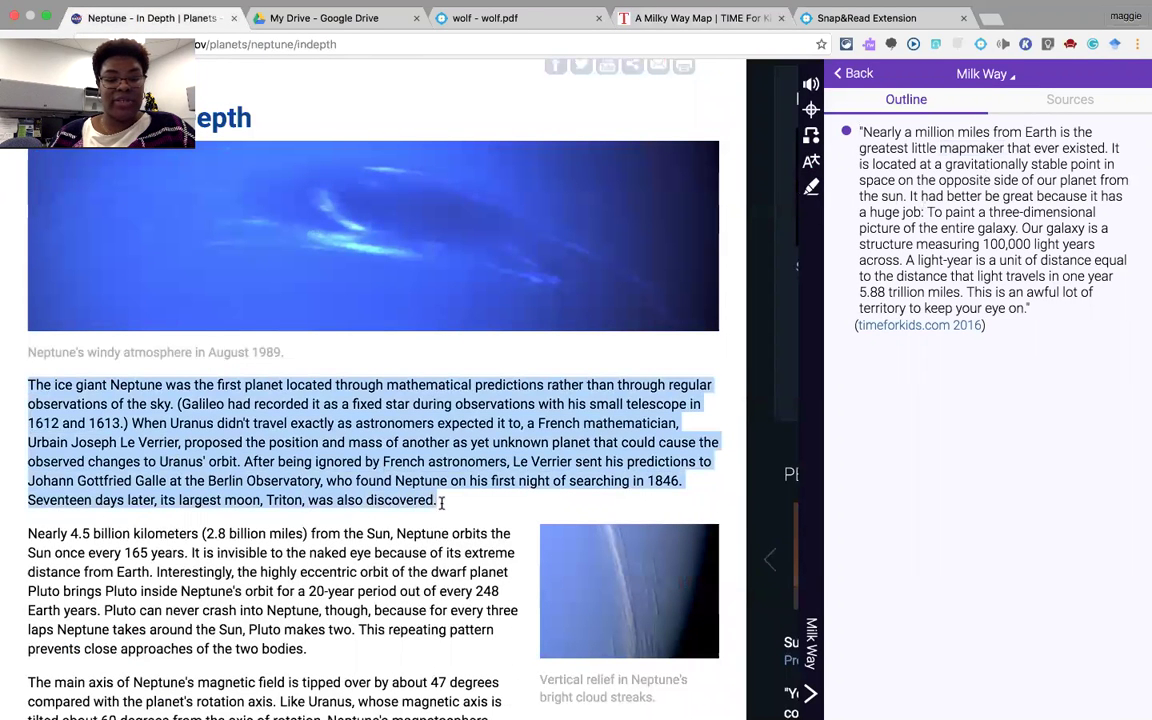
left_click(811, 190)
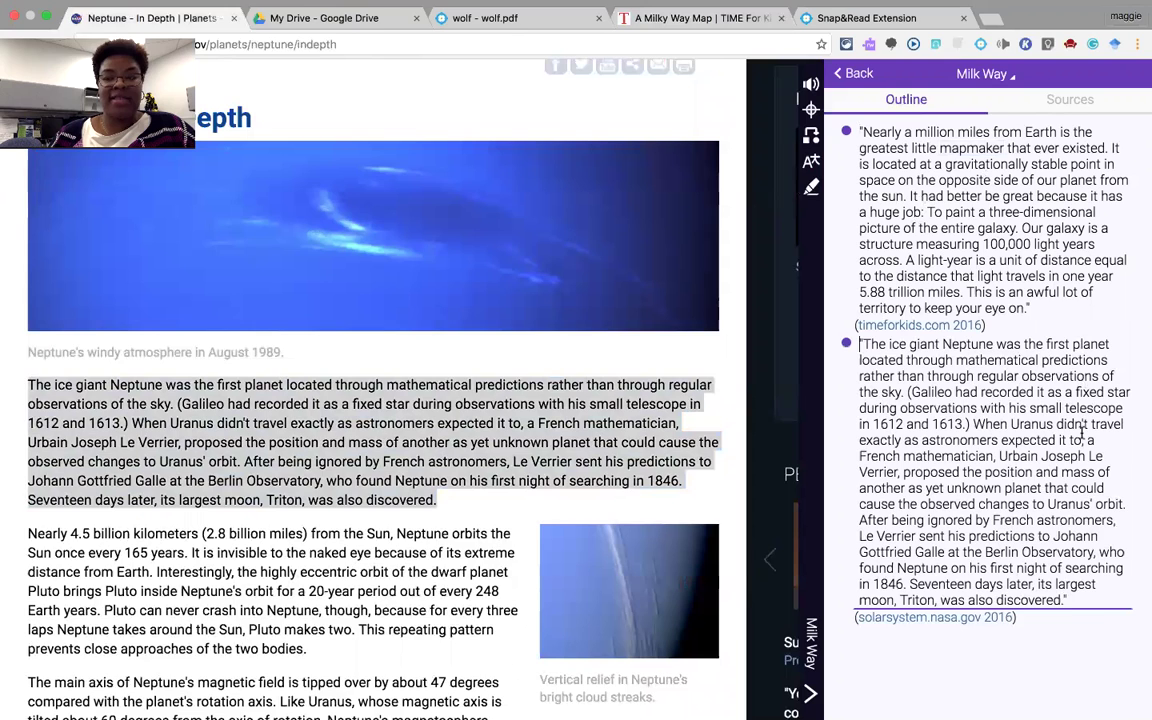